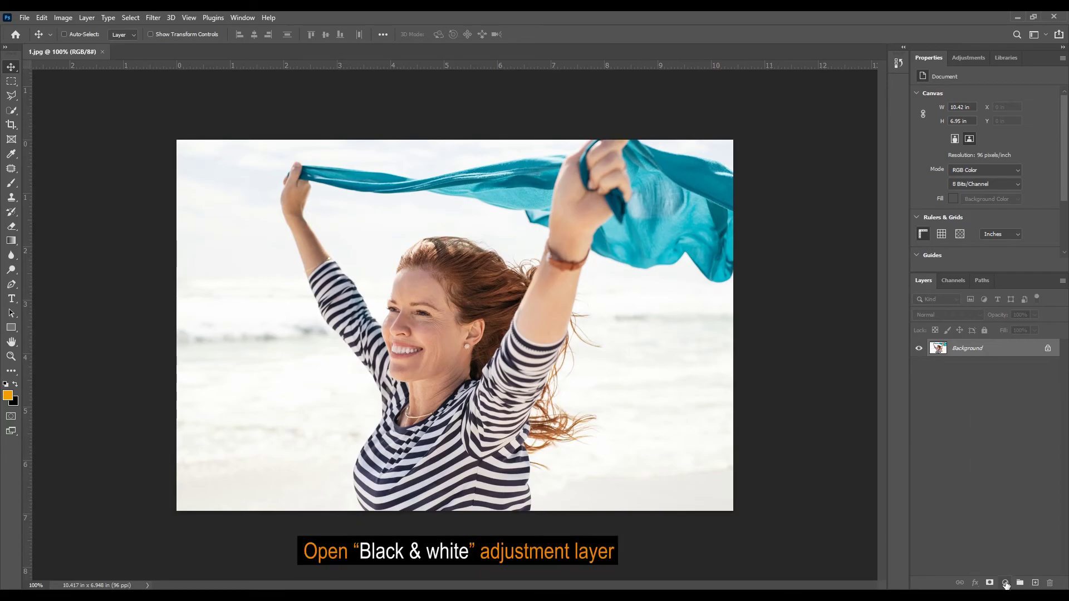
# Add a Black & White adjustment layer with the High Contrast Red Filter preset.
pyautogui.click(1006, 583)
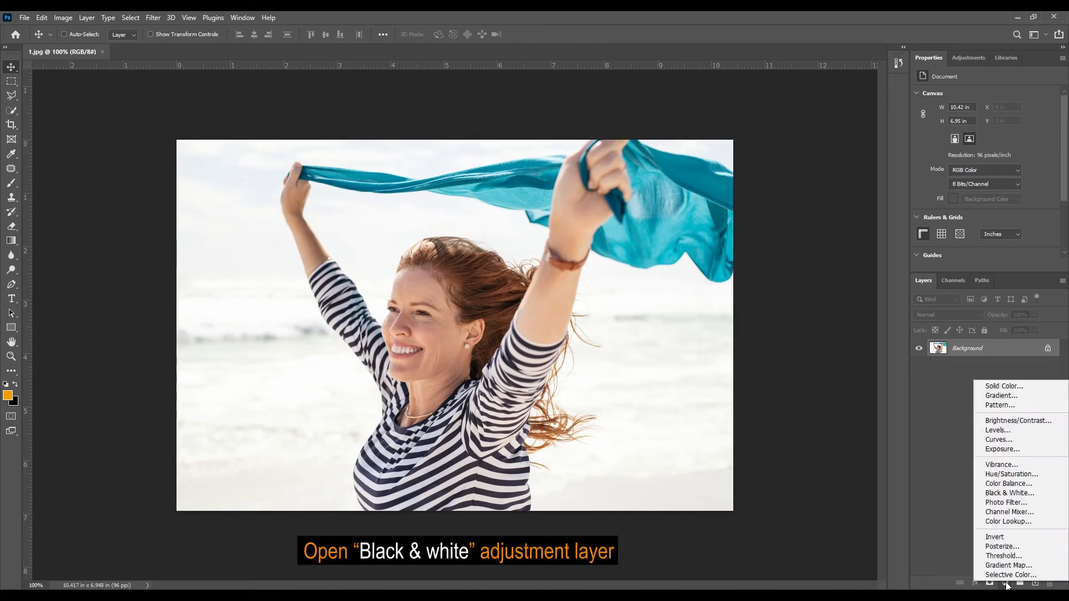
pyautogui.click(1006, 493)
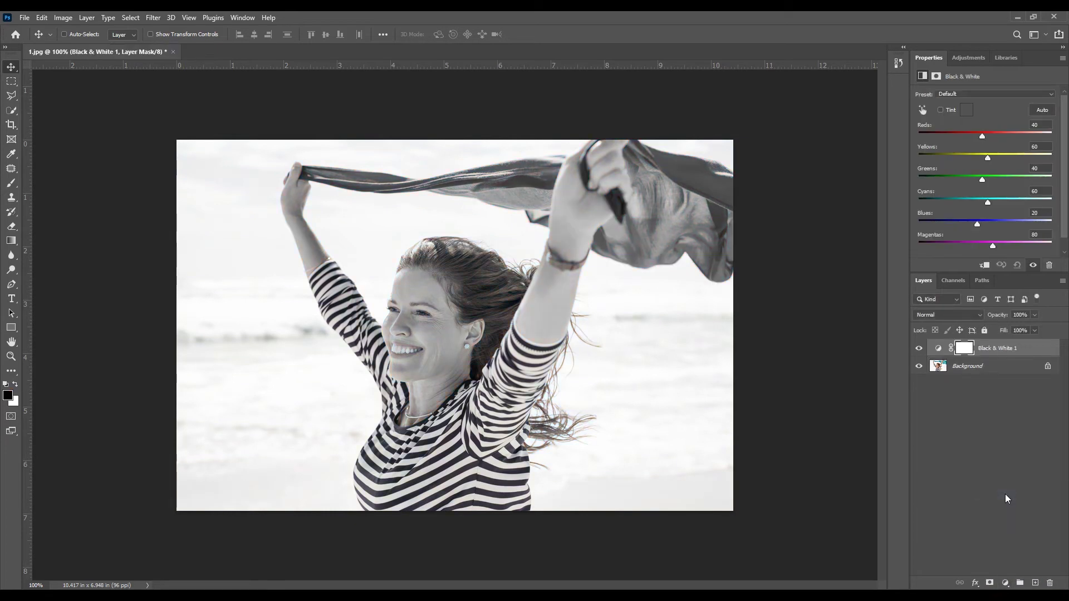
pyautogui.click(960, 92)
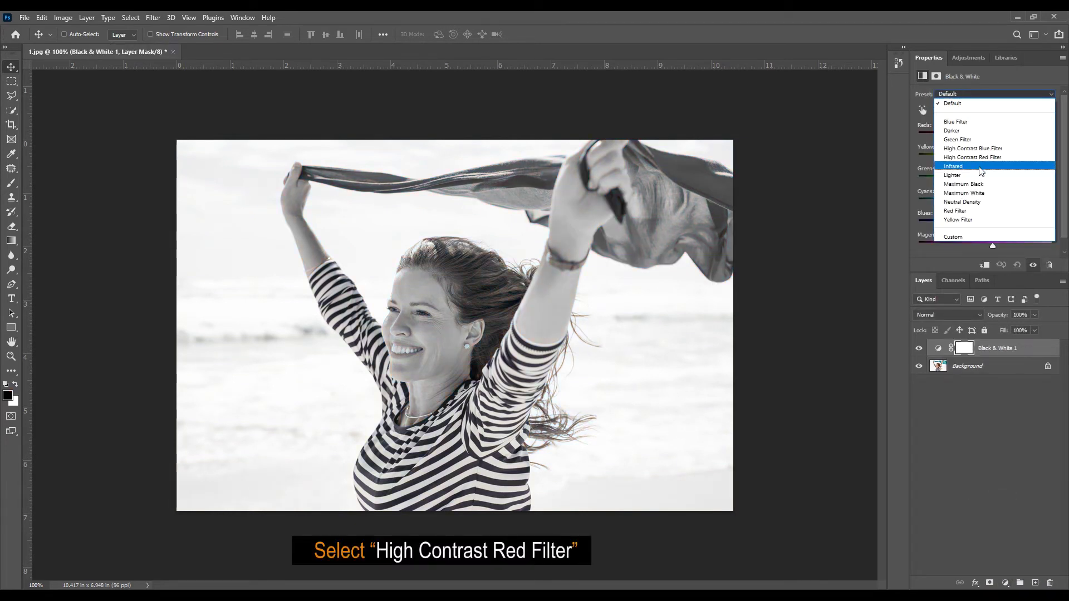
pyautogui.click(974, 158)
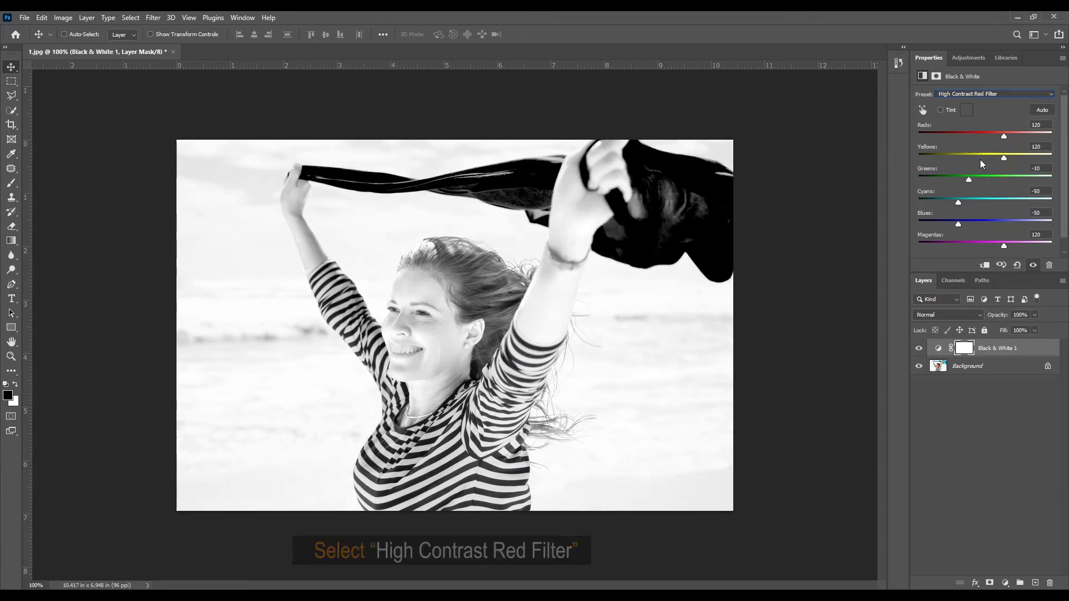
# Set the Black & White layer's blend mode to Multiply and toggle it to compare.
pyautogui.click(952, 315)
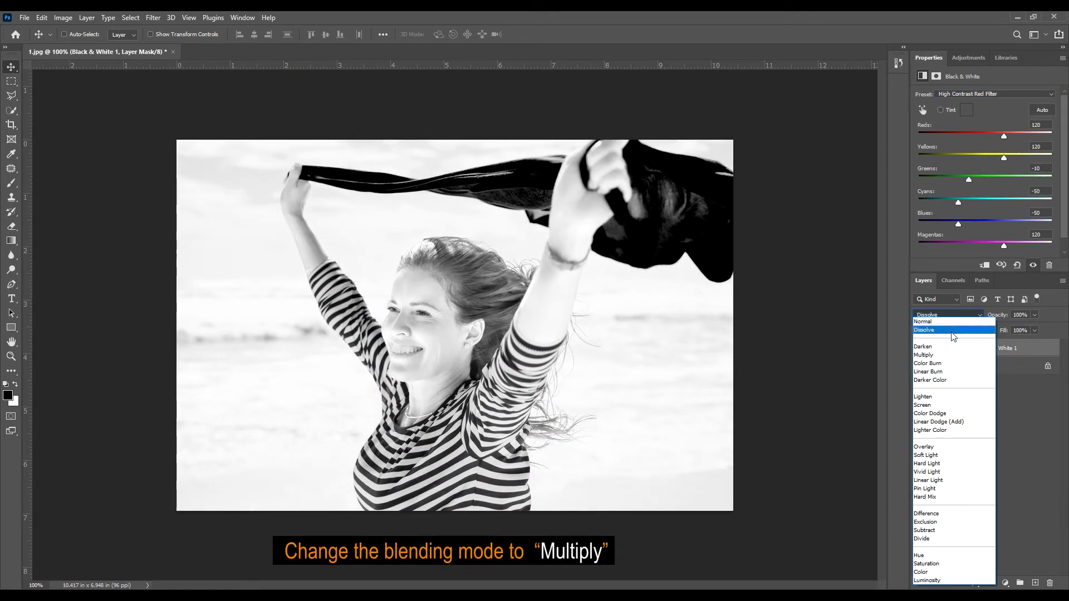
pyautogui.click(951, 355)
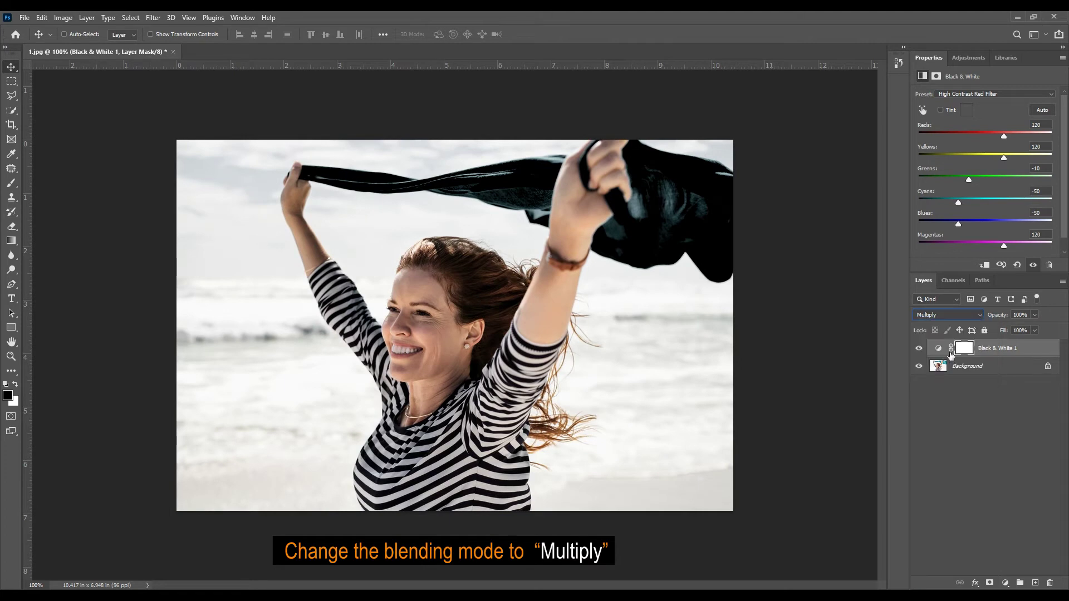
pyautogui.click(919, 349)
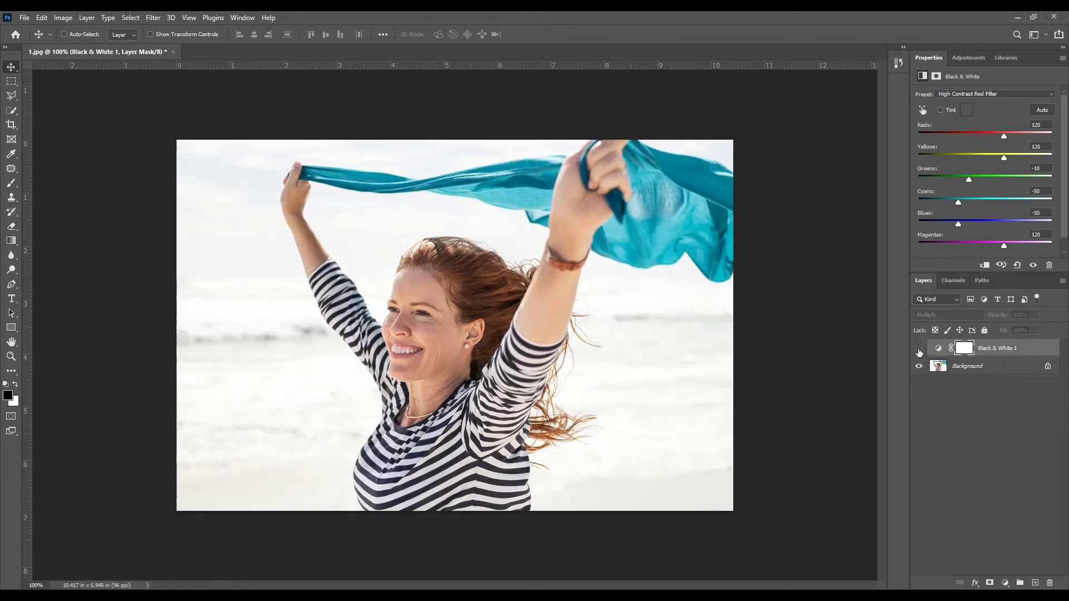
pyautogui.click(919, 349)
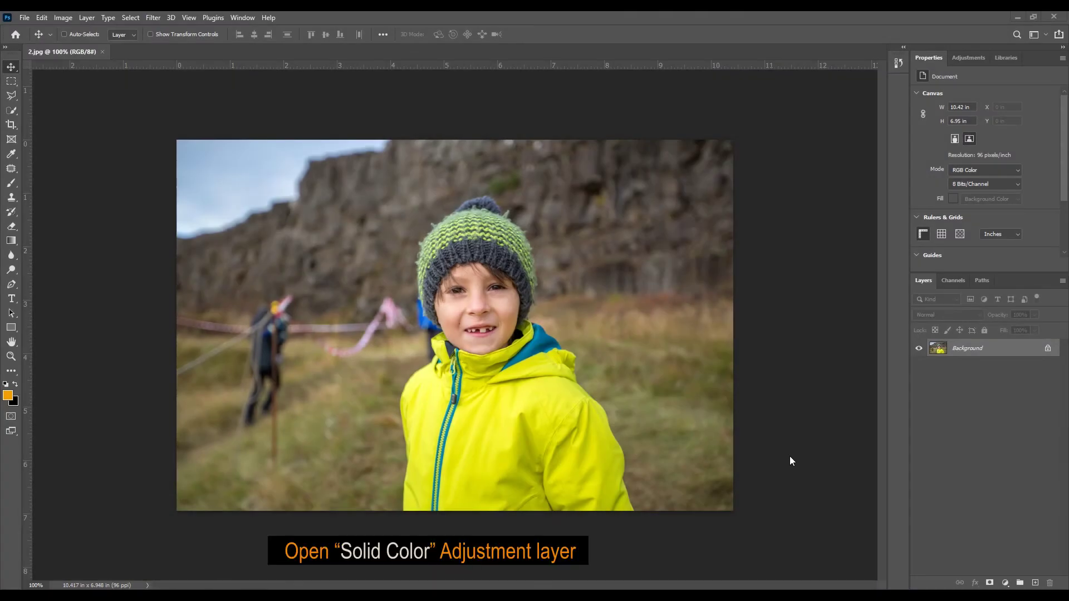
# Add a Solid Color fill layer in hex 2d2d2d above the boy photo.
pyautogui.click(1005, 583)
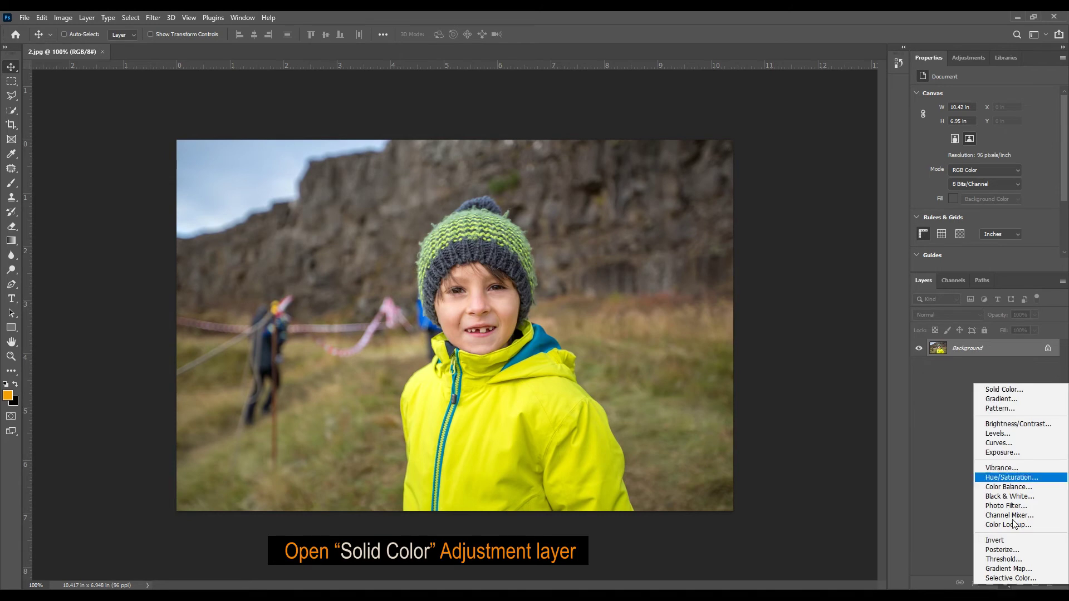
pyautogui.click(1018, 389)
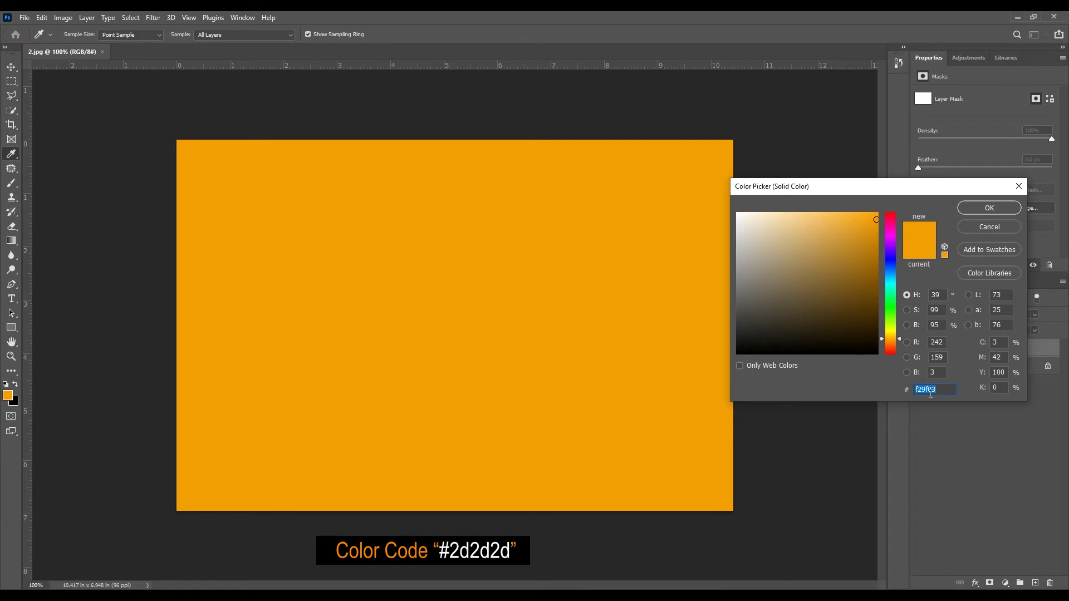
pyautogui.write('2d2')
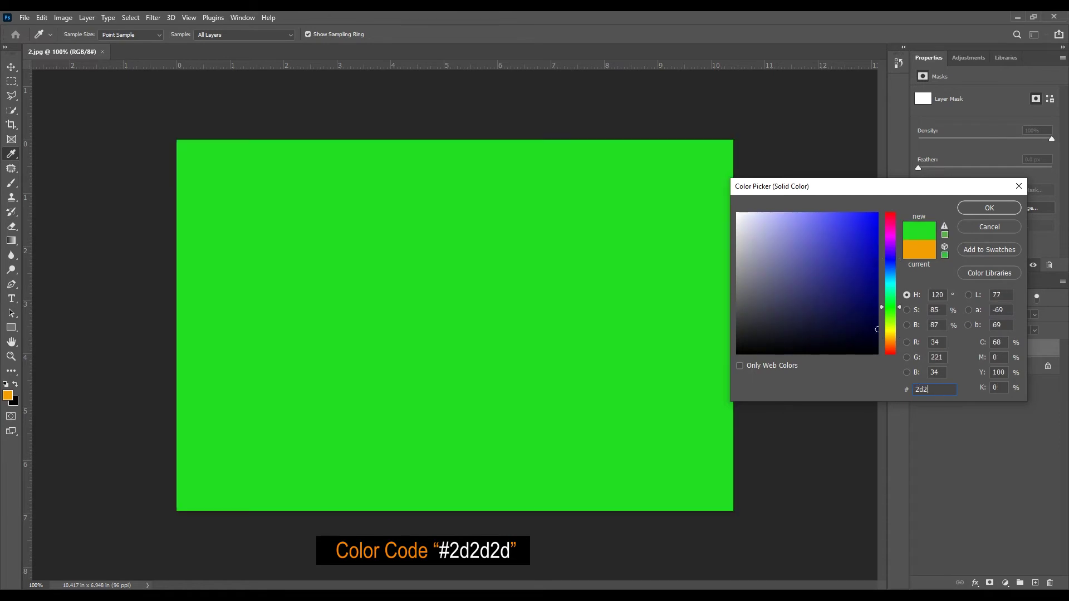
pyautogui.write('d2')
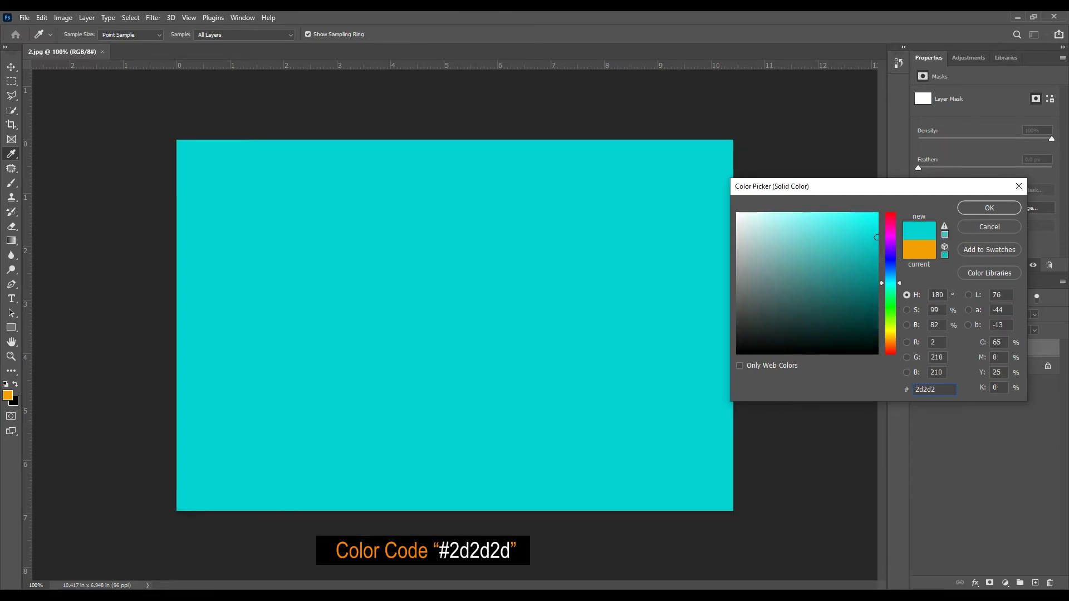
pyautogui.write('d')
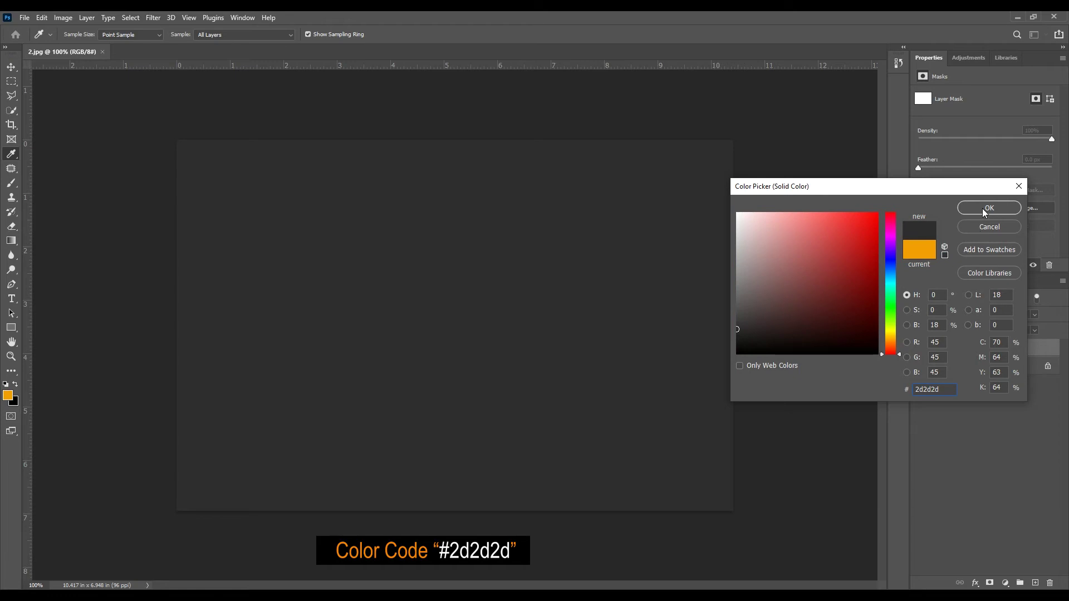
pyautogui.click(983, 210)
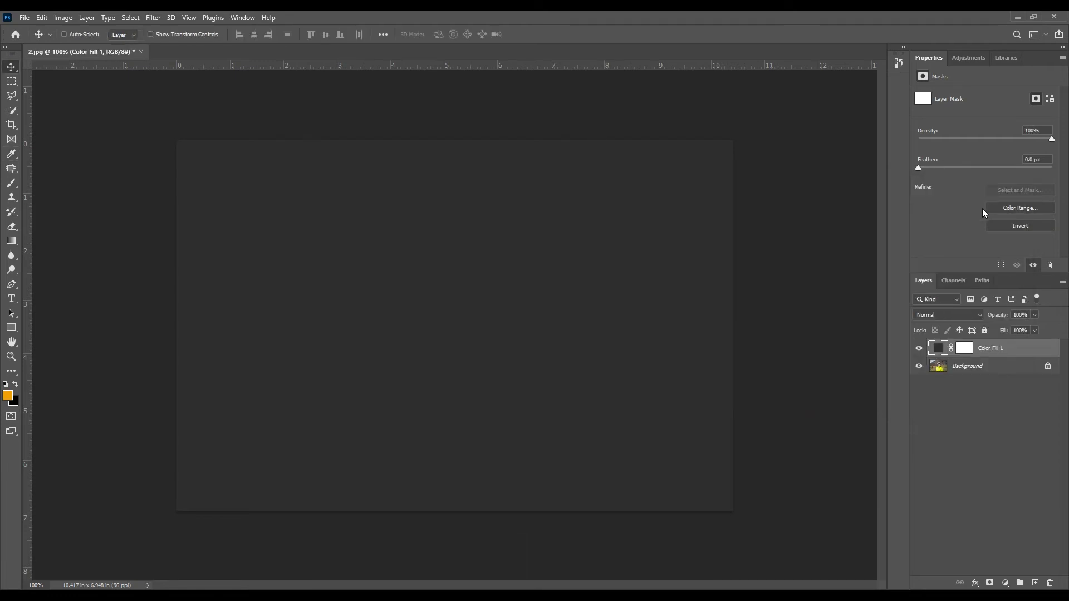
# Split the Underlying Layer Blend If slider in Color Fill 1's Blending Options so the photo shows through.
pyautogui.rightClick(1014, 349)
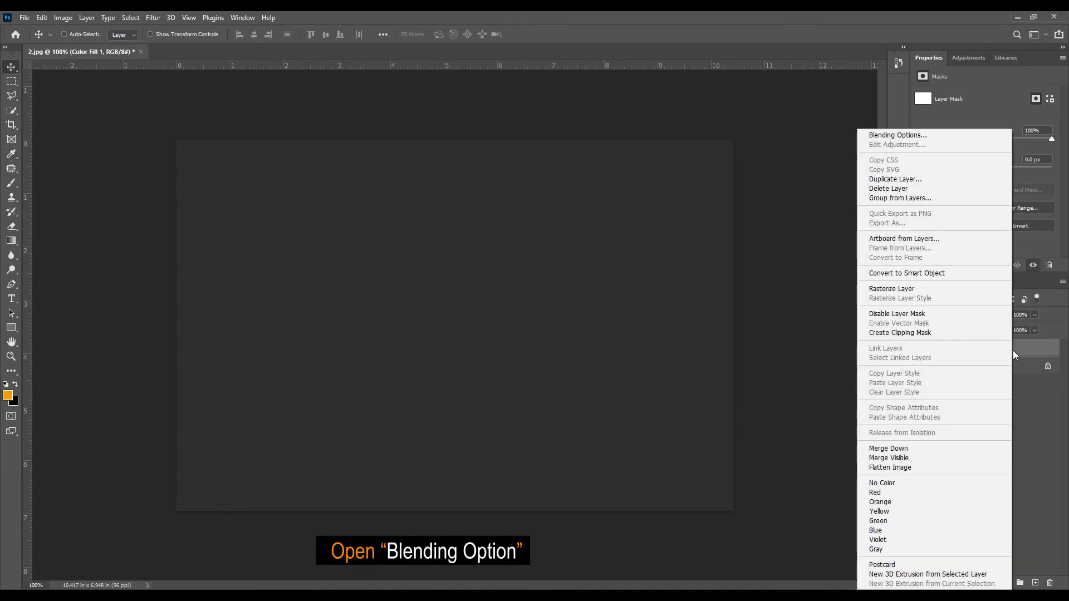
pyautogui.click(896, 137)
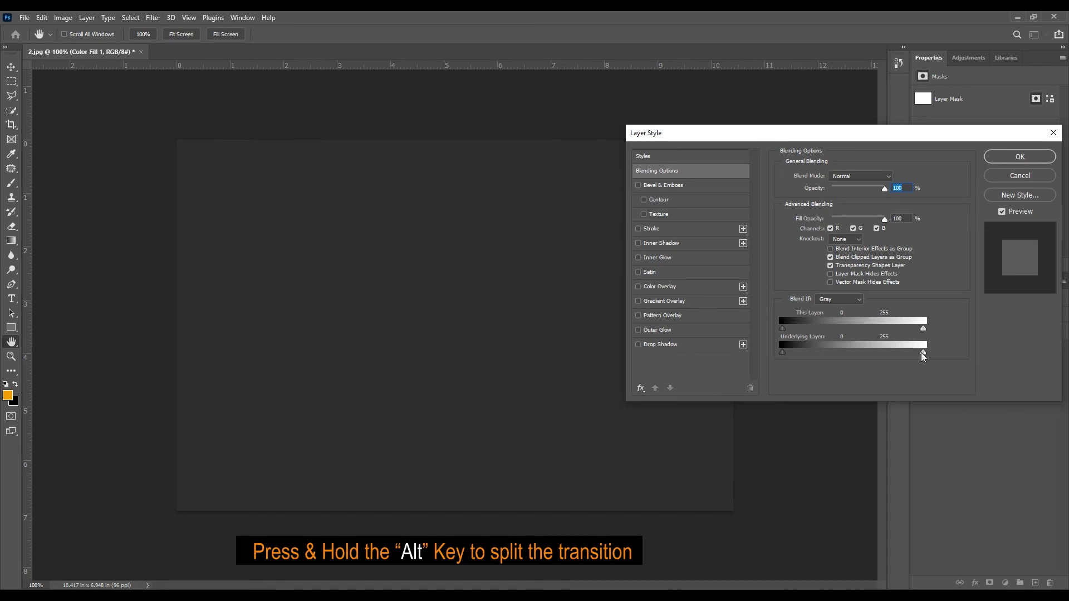
pyautogui.moveTo(923, 353); pyautogui.dragTo(760, 354)
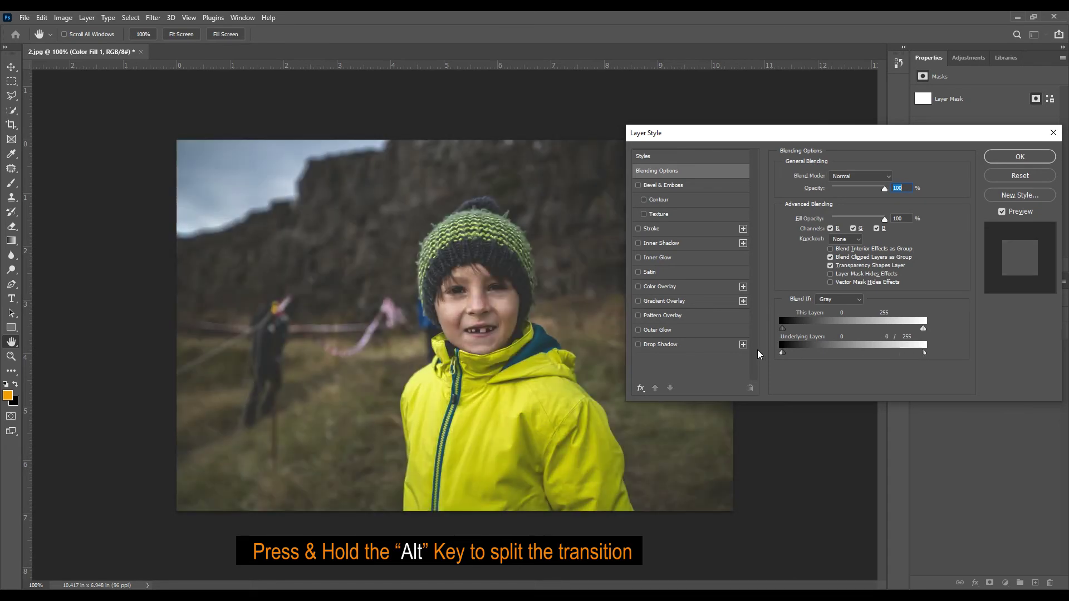
pyautogui.click(1020, 156)
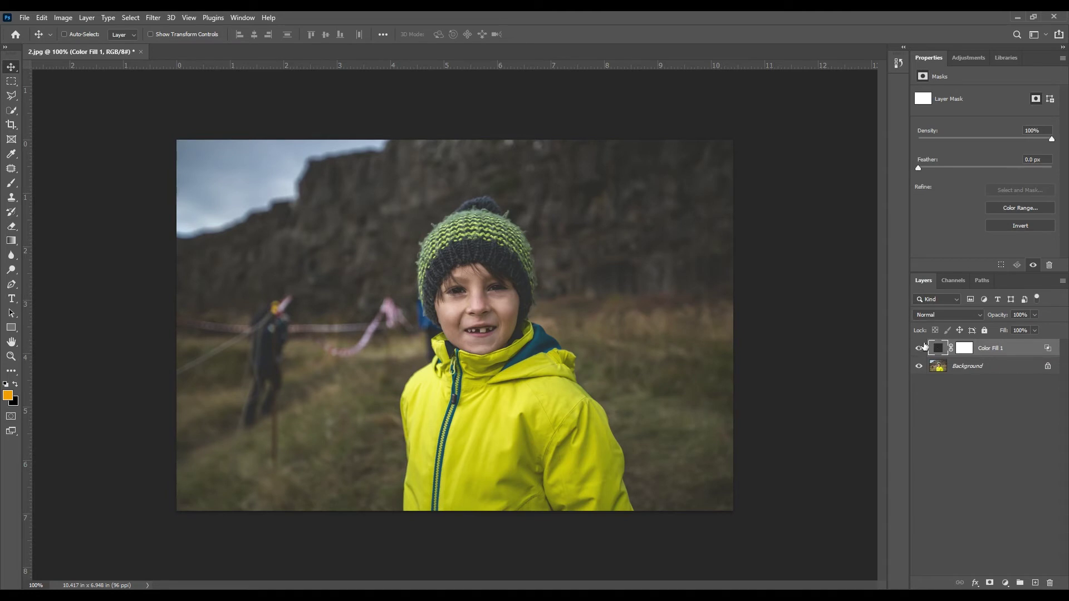
pyautogui.click(919, 348)
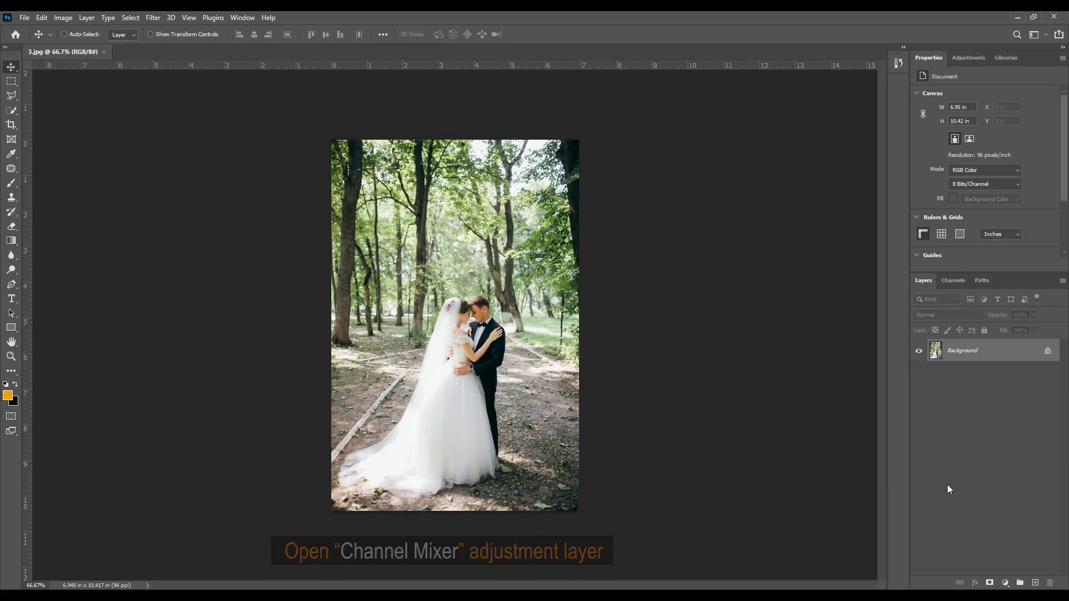
# Add a Channel Mixer layer with Red 0% and Green +200%.
pyautogui.click(1006, 583)
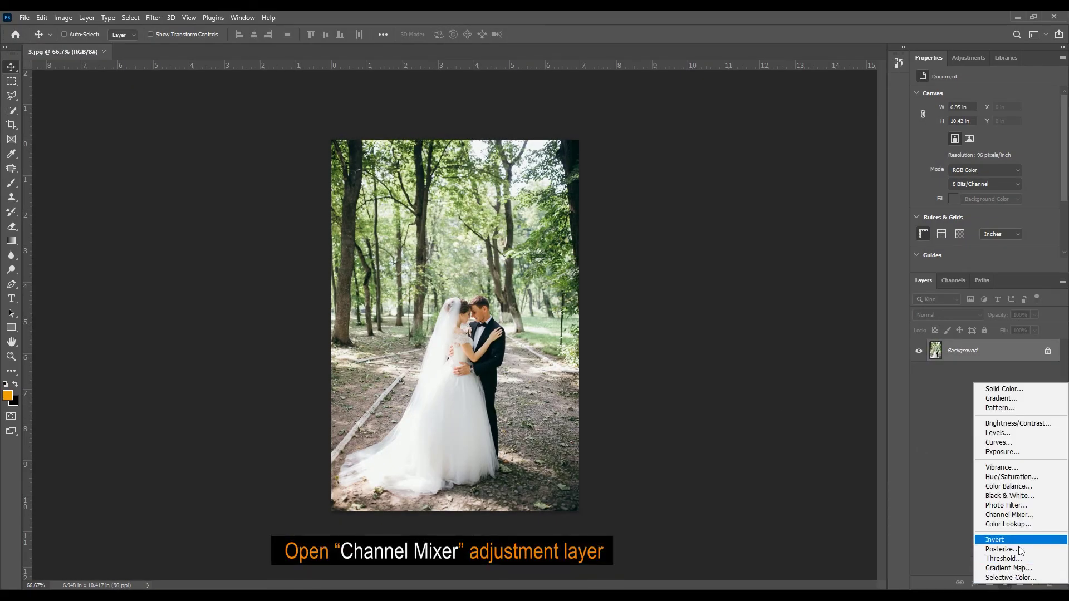
pyautogui.click(1019, 515)
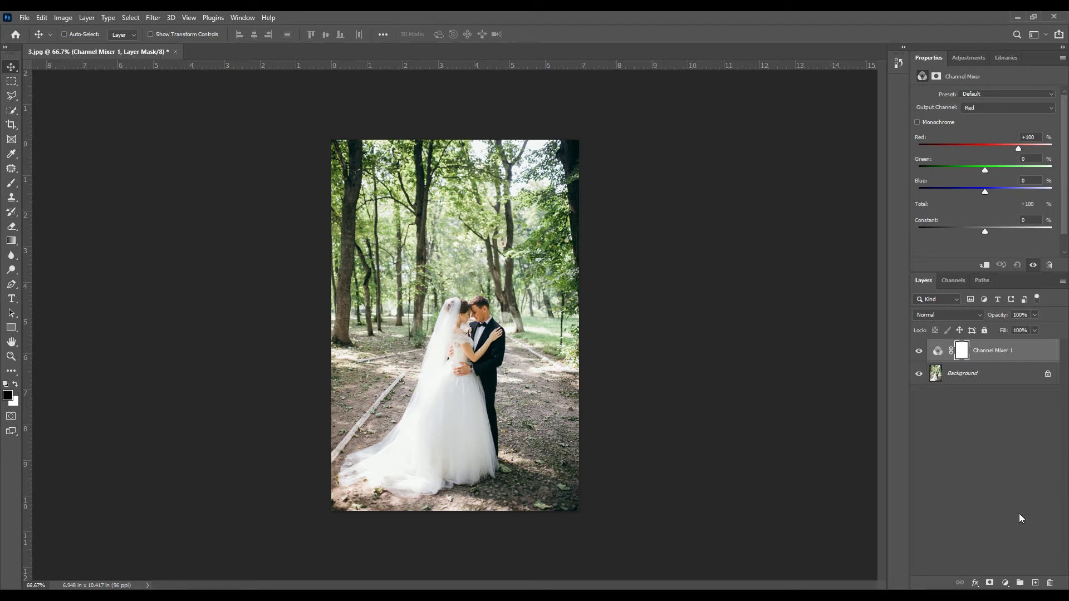
pyautogui.click(1029, 137)
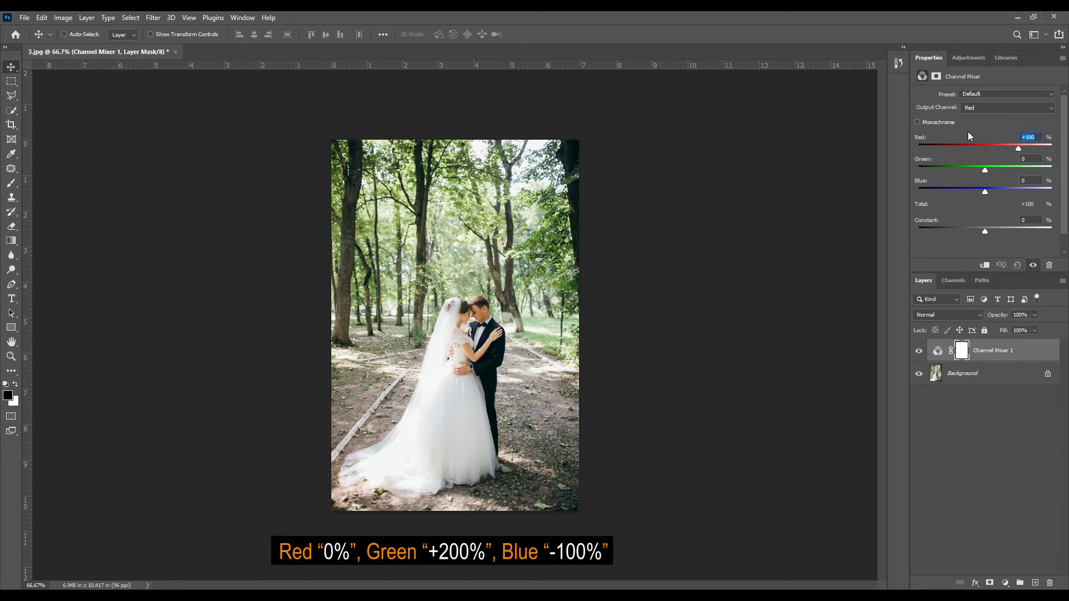
pyautogui.write('0')
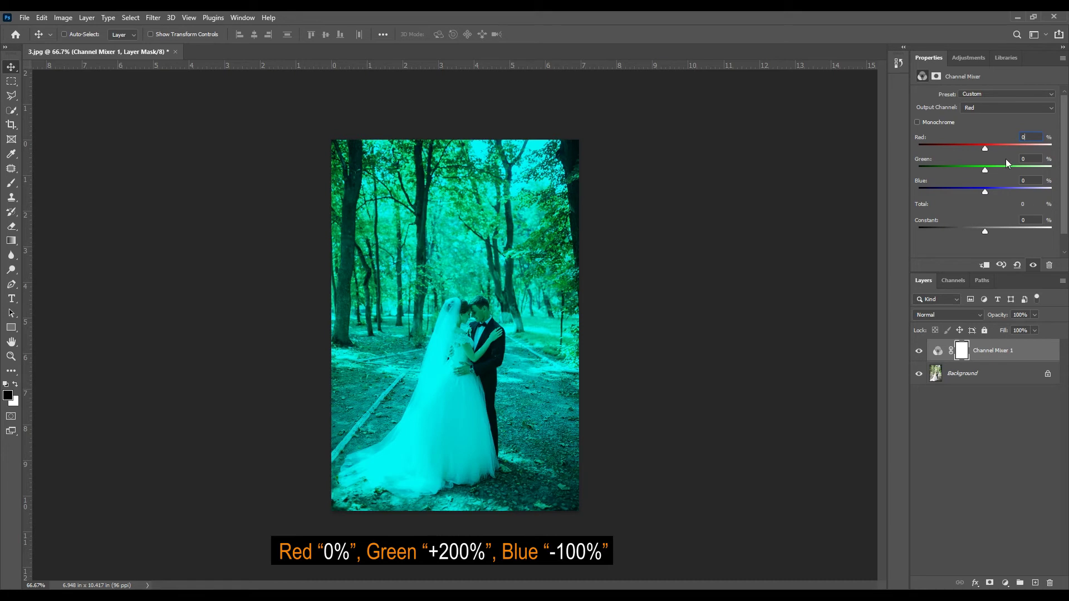
pyautogui.click(1036, 159)
pyautogui.write('200')
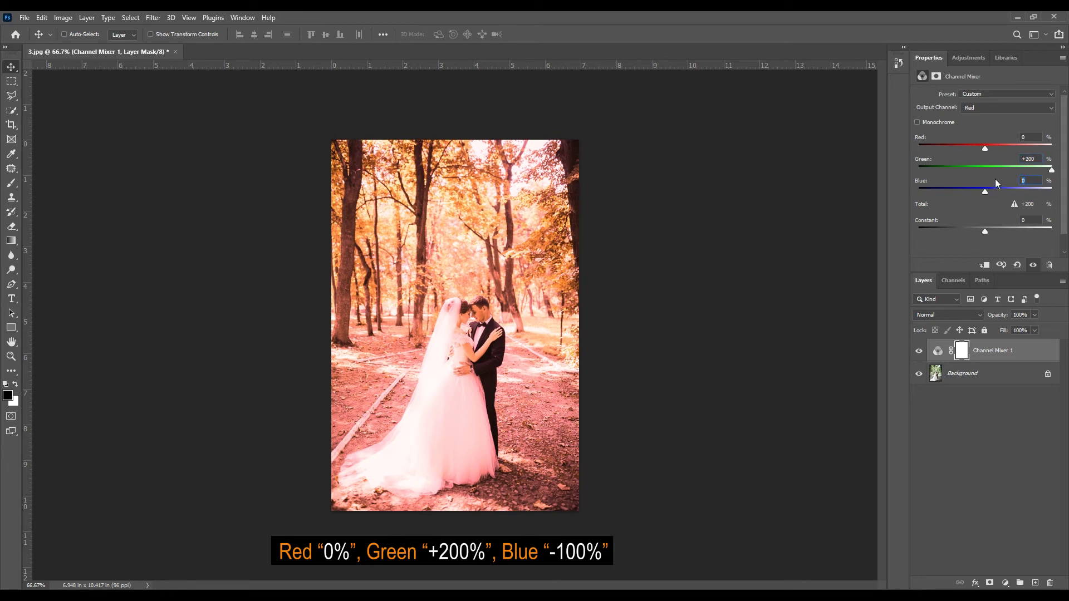
pyautogui.write('00')
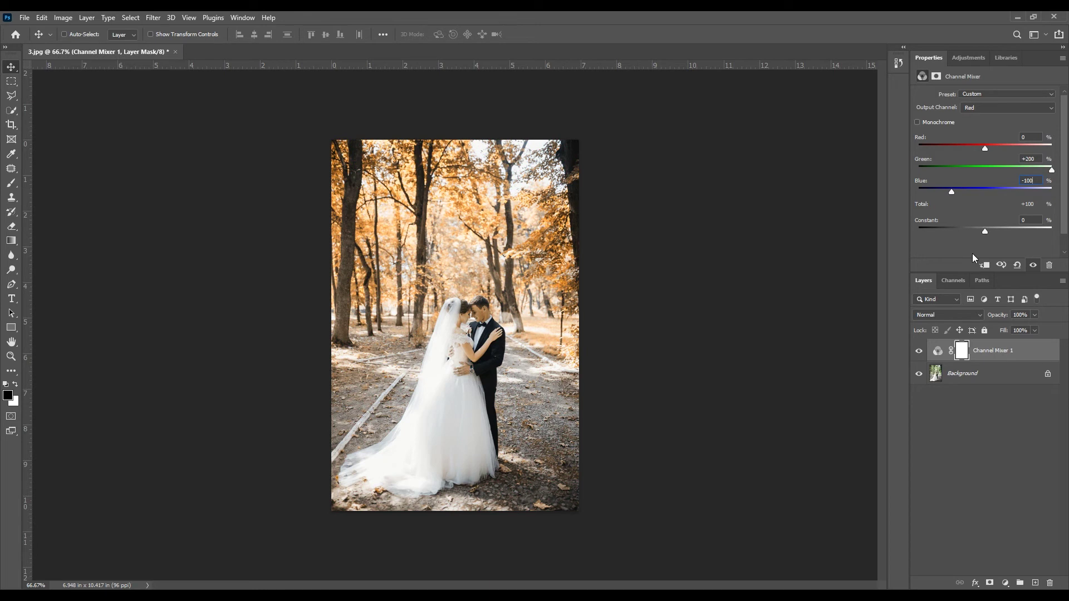
# Blend the Channel Mixer layer in Lighten mode and toggle it to compare.
pyautogui.click(952, 316)
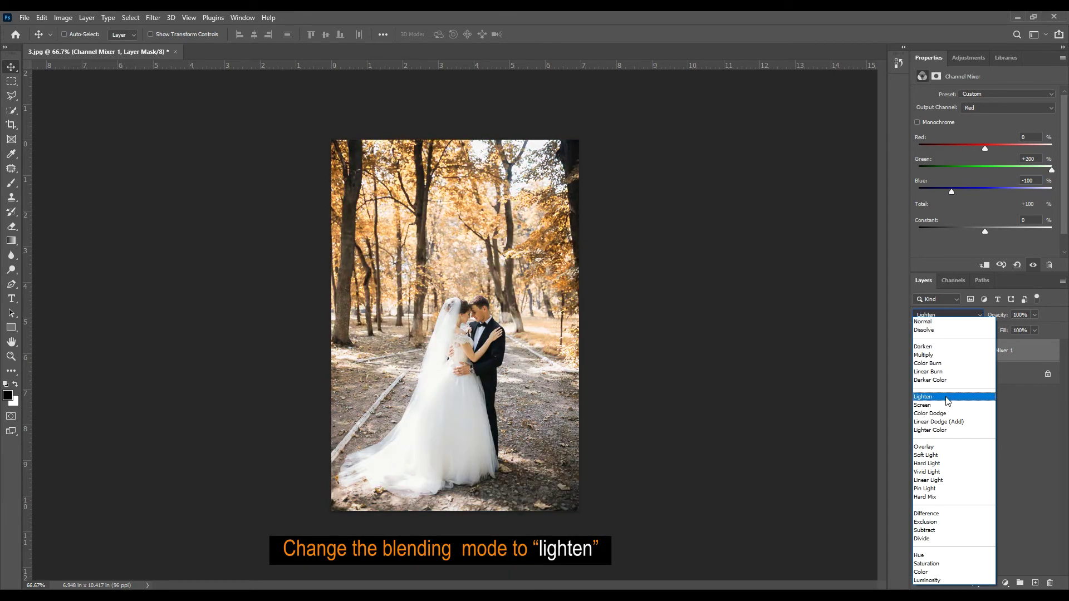
pyautogui.click(947, 397)
pyautogui.click(918, 352)
pyautogui.click(918, 352)
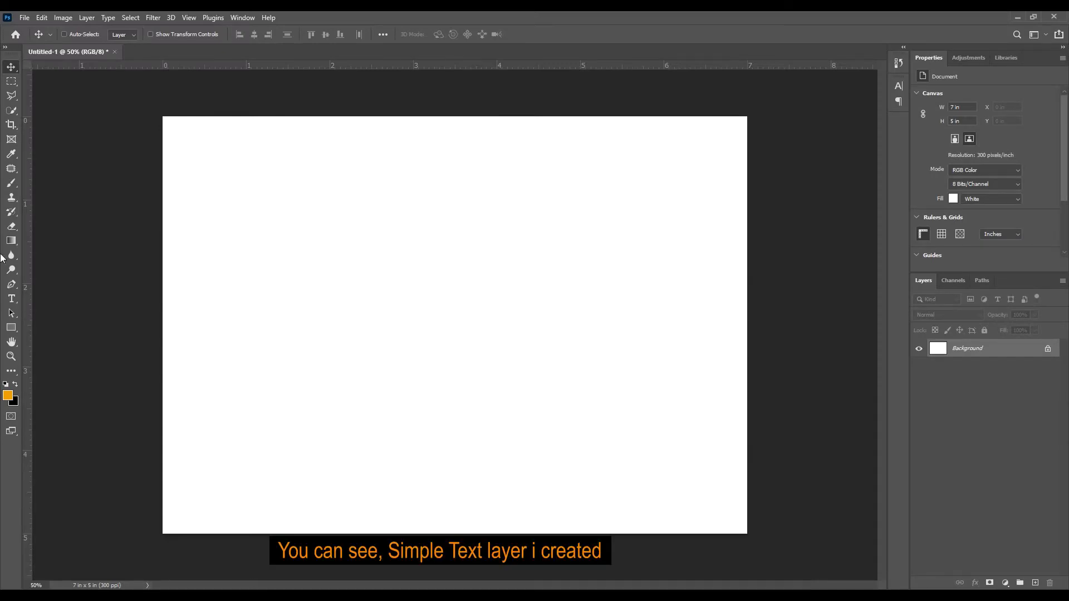
# Type 'PHOTOSHOP' as a new text layer near the page centre.
pyautogui.click(12, 299)
pyautogui.click(465, 319)
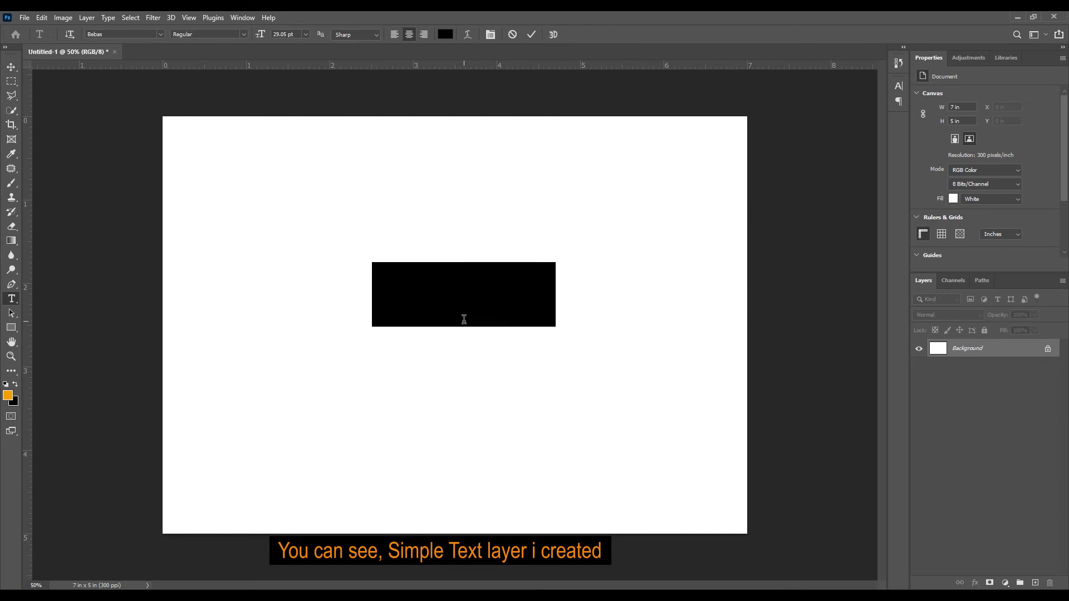
pyautogui.write('PHOTOSHOP')
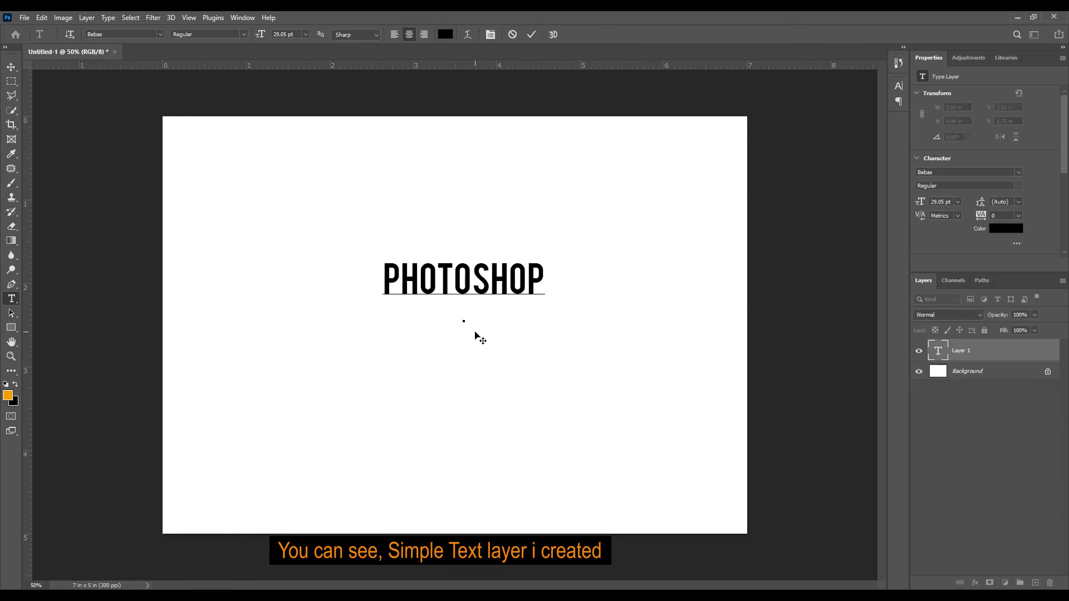
pyautogui.click(11, 67)
# Enlarge the text about two and a half times with Free Transform and centre it on the page.
pyautogui.click(62, 18)
pyautogui.moveTo(41, 18)
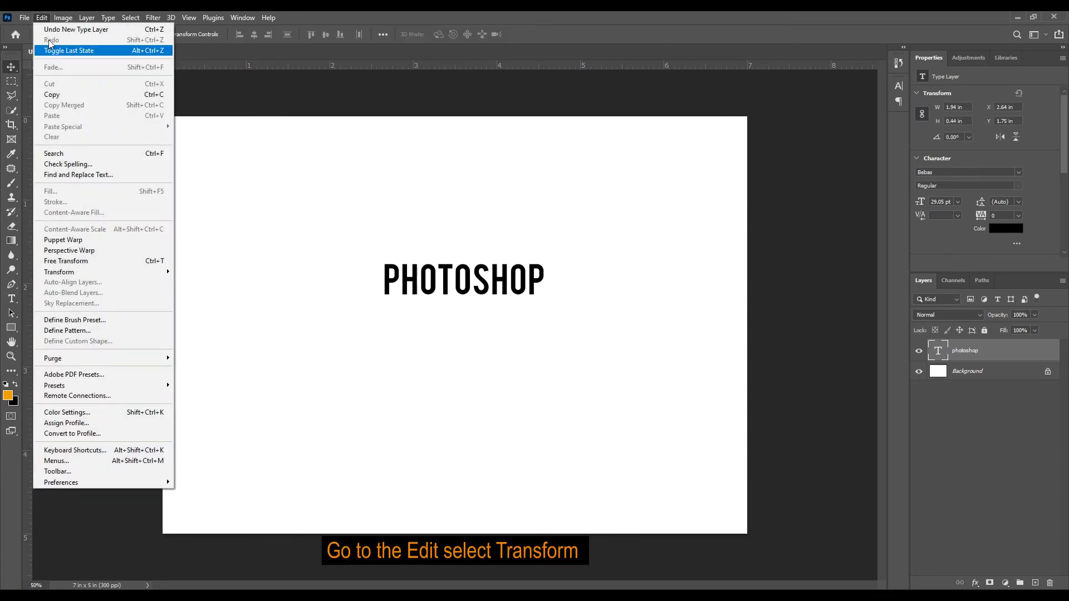
pyautogui.click(94, 262)
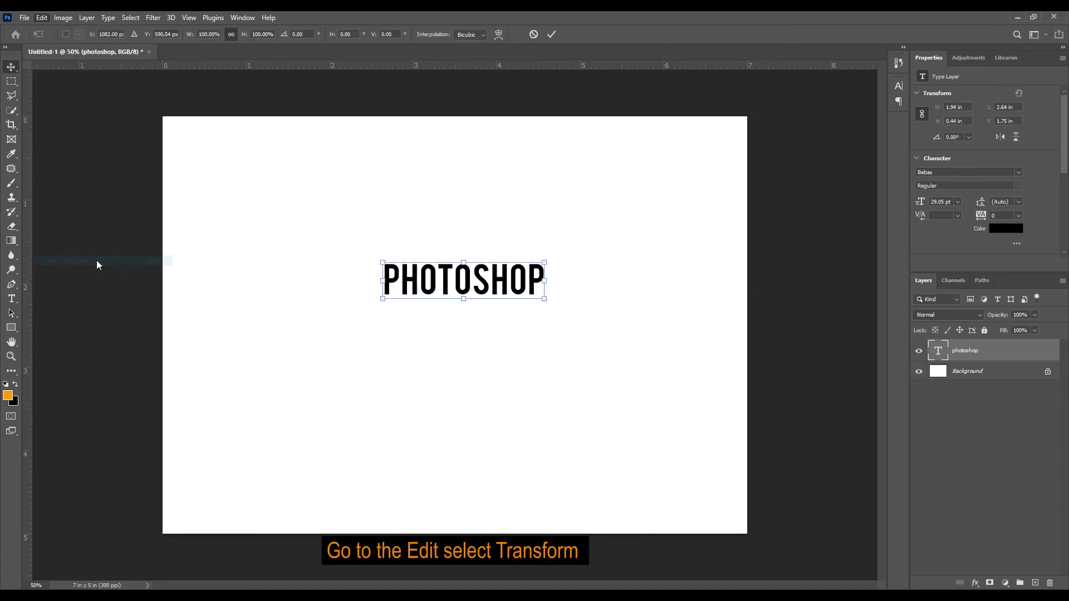
pyautogui.moveTo(544, 299); pyautogui.dragTo(671, 328)
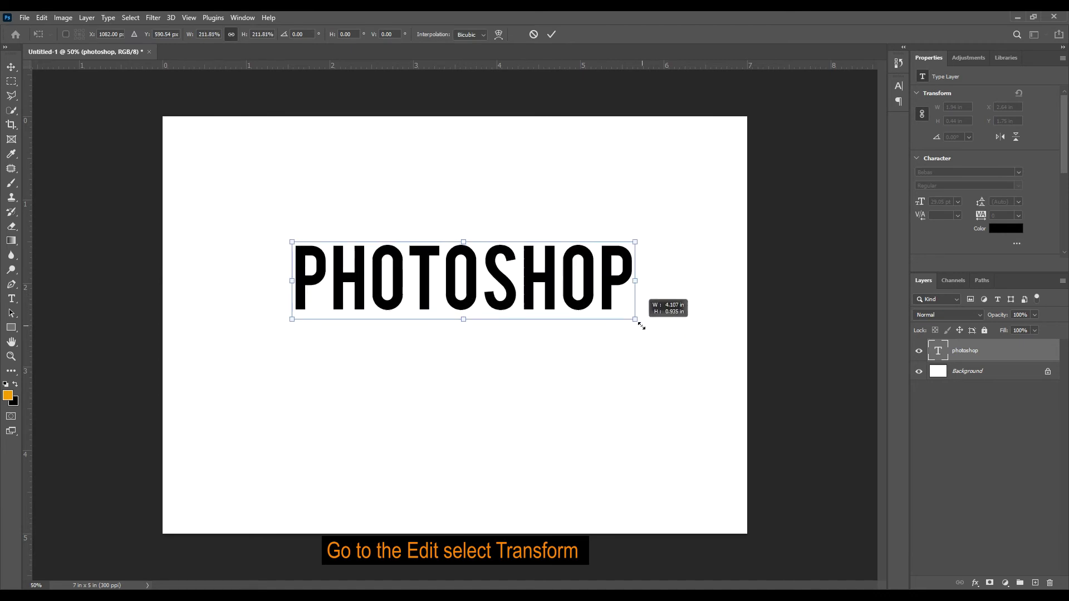
pyautogui.moveTo(480, 288); pyautogui.dragTo(471, 307)
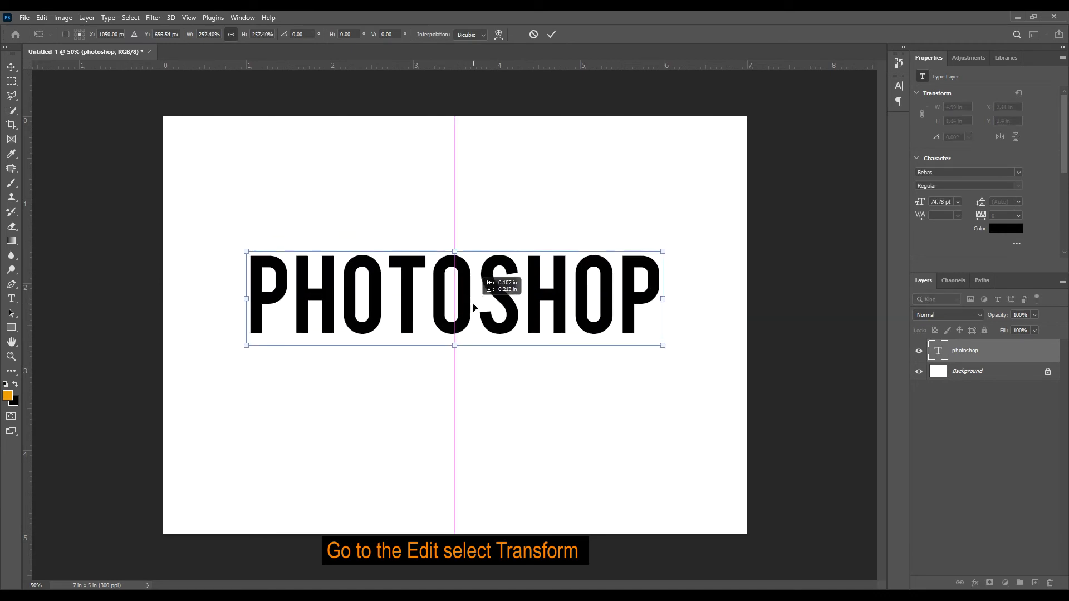
pyautogui.click(552, 34)
pyautogui.press('t')
pyautogui.click(418, 291)
# Open Warp Text on the PHOTOSHOP text and try the Arc, Arc Lower and Arc Upper styles.
pyautogui.rightClick(415, 294)
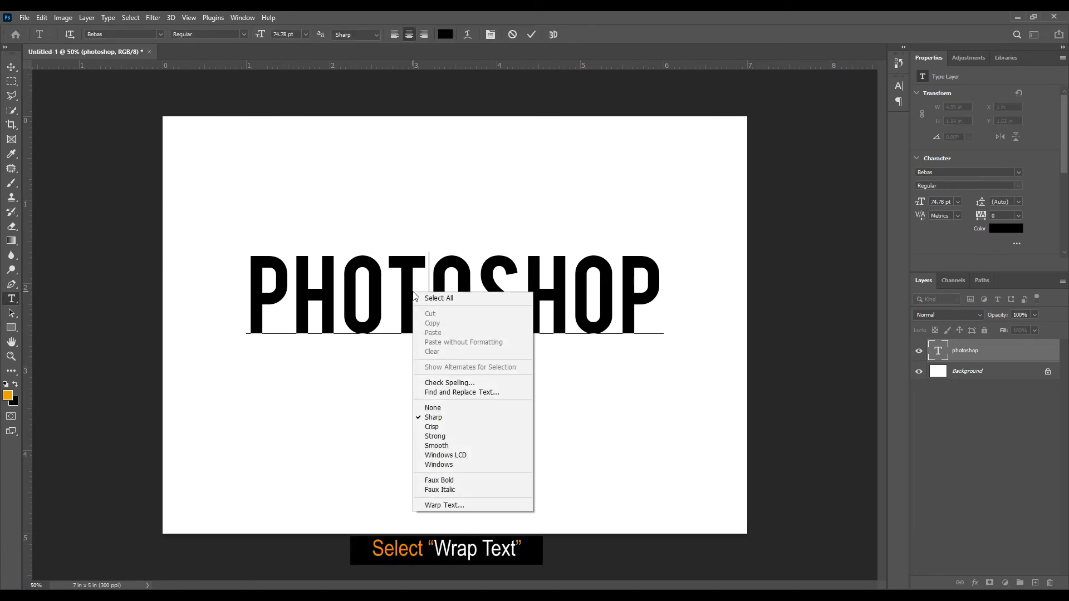
pyautogui.click(496, 505)
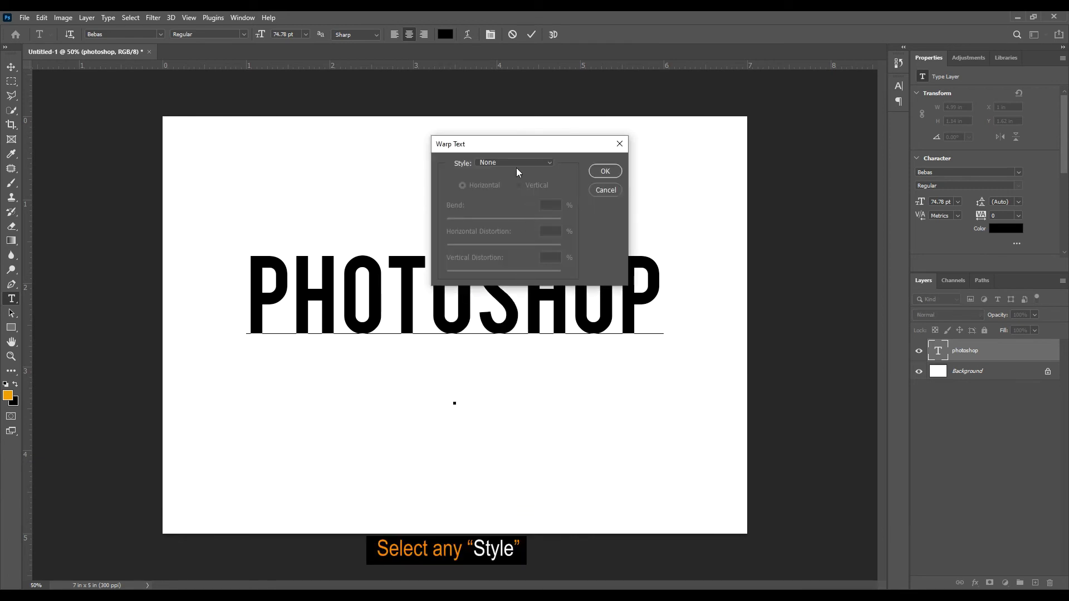
pyautogui.moveTo(528, 149); pyautogui.dragTo(752, 252)
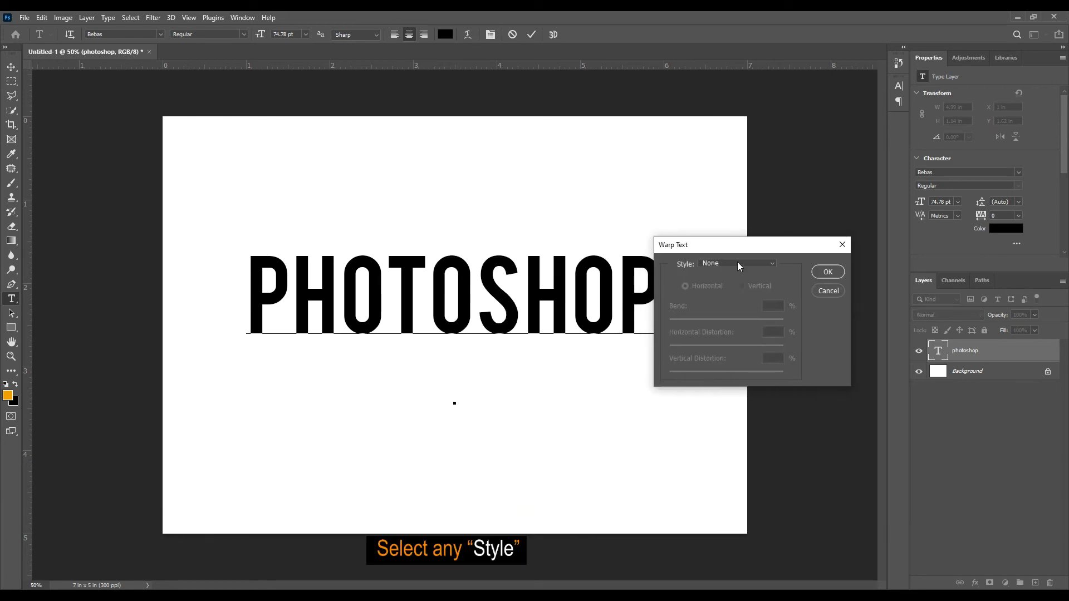
pyautogui.click(739, 264)
pyautogui.click(730, 295)
pyautogui.click(727, 265)
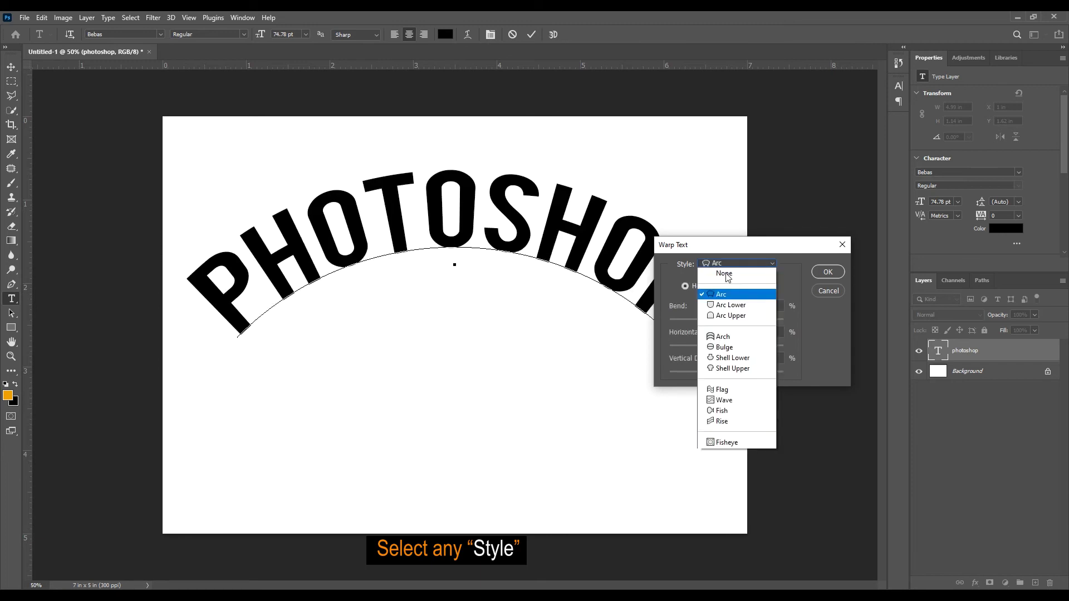
pyautogui.click(731, 305)
pyautogui.click(727, 263)
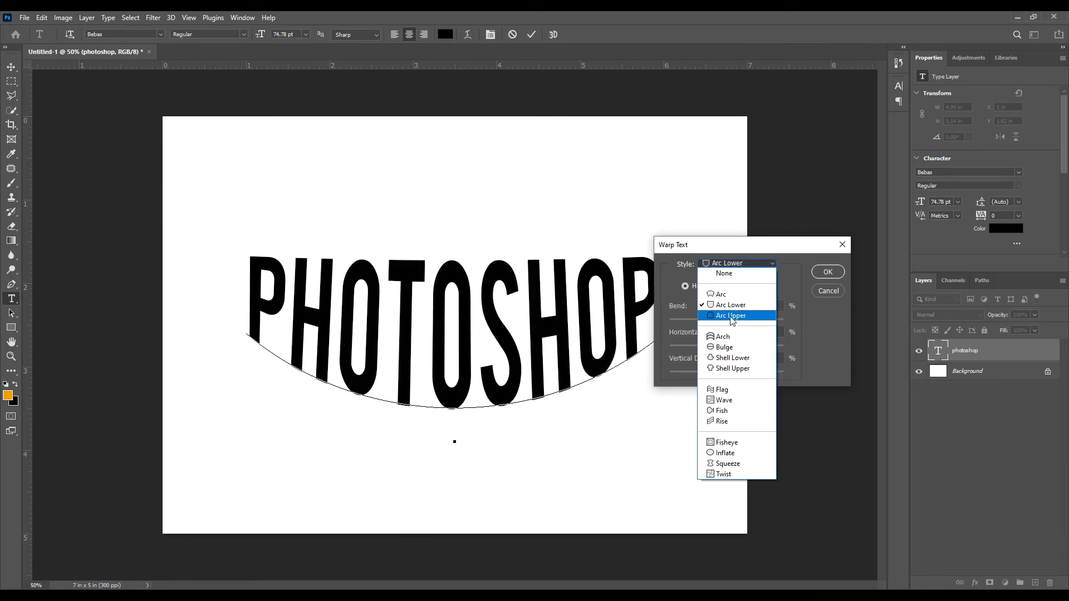
pyautogui.click(731, 316)
# Try the Arch and Shell Lower styles, then apply the Flag warp.
pyautogui.click(731, 263)
pyautogui.click(726, 337)
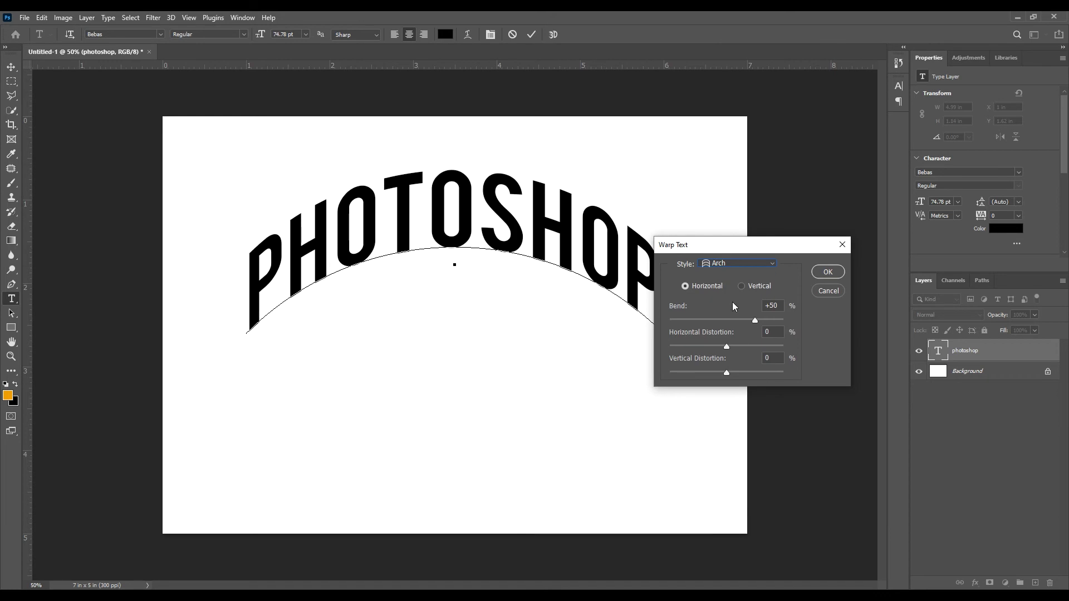
pyautogui.click(735, 264)
pyautogui.click(735, 355)
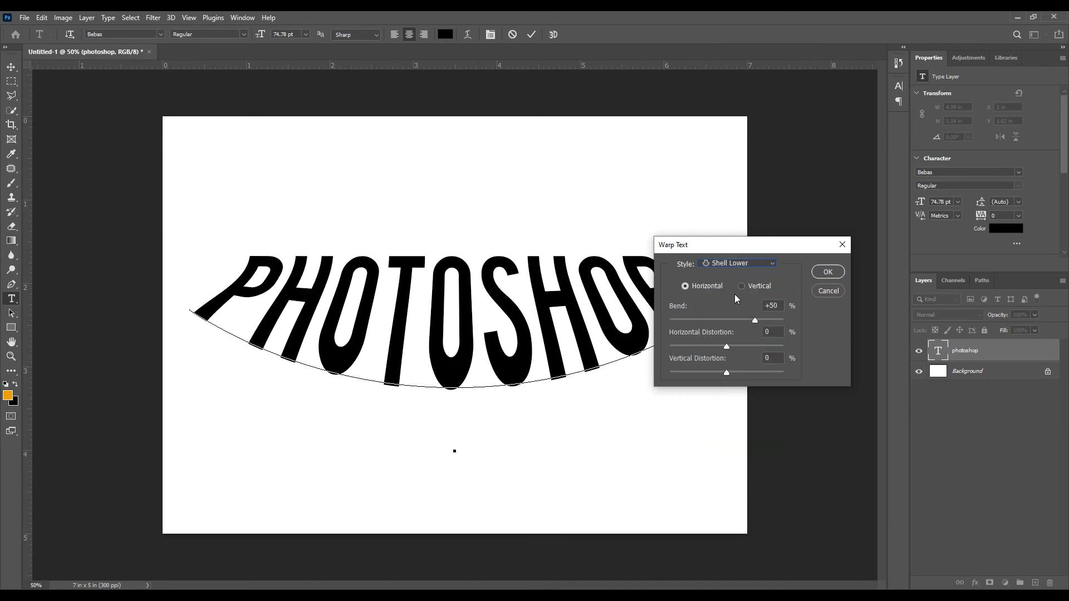
pyautogui.click(732, 264)
pyautogui.click(727, 389)
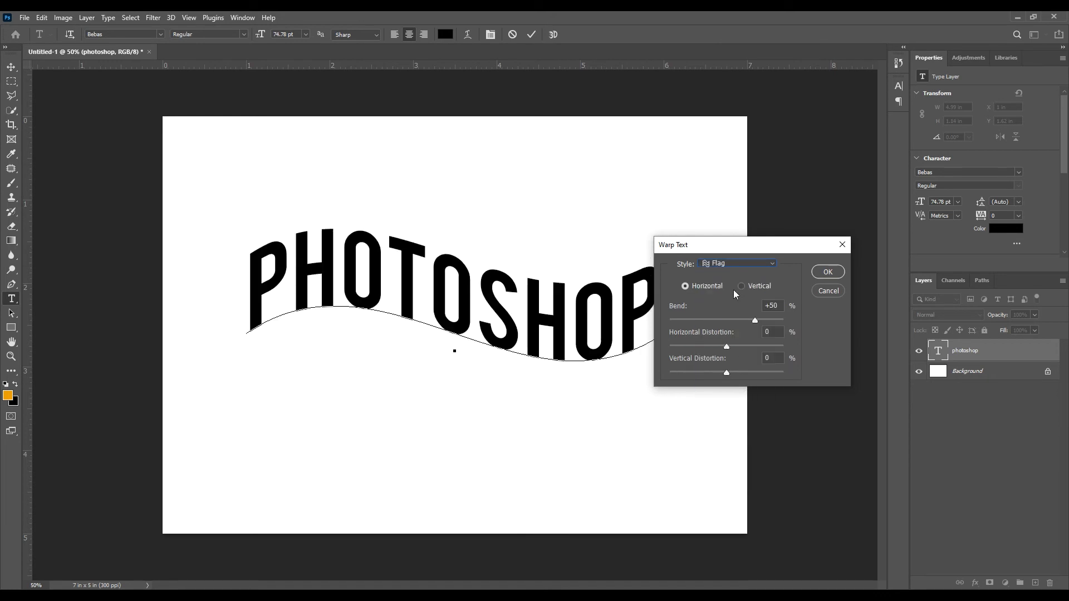
pyautogui.click(821, 274)
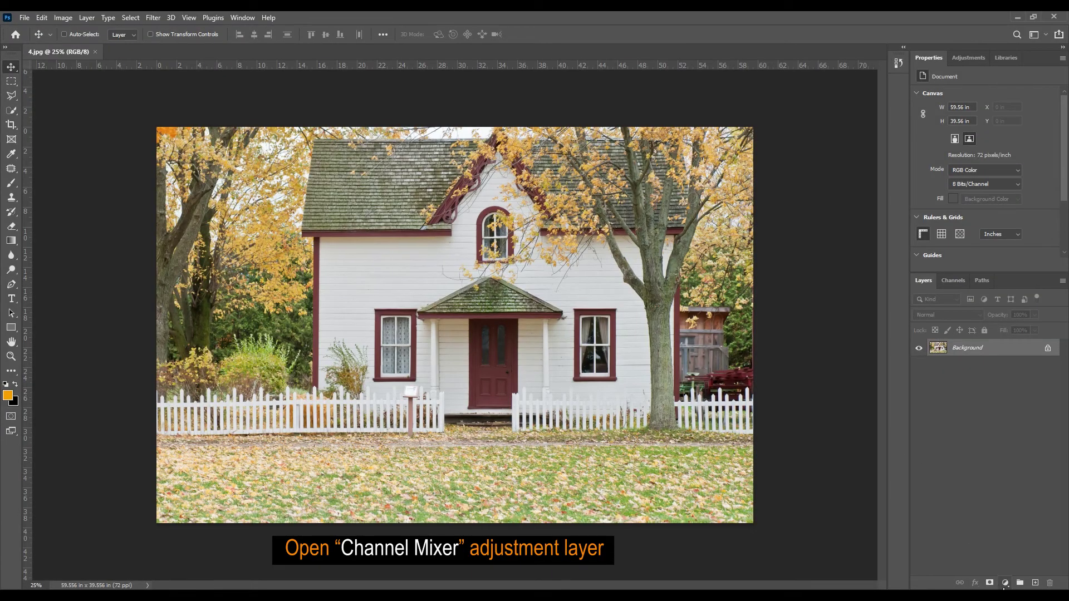
# Add a Channel Mixer layer to the house photo with Red +100 and Green -100.
pyautogui.click(1006, 584)
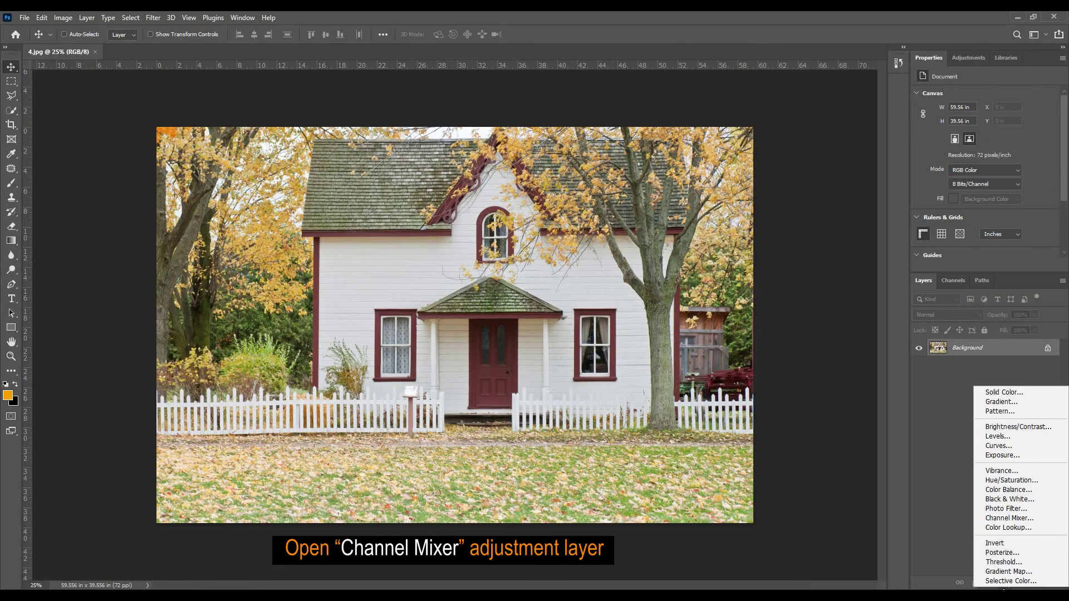
pyautogui.click(1004, 520)
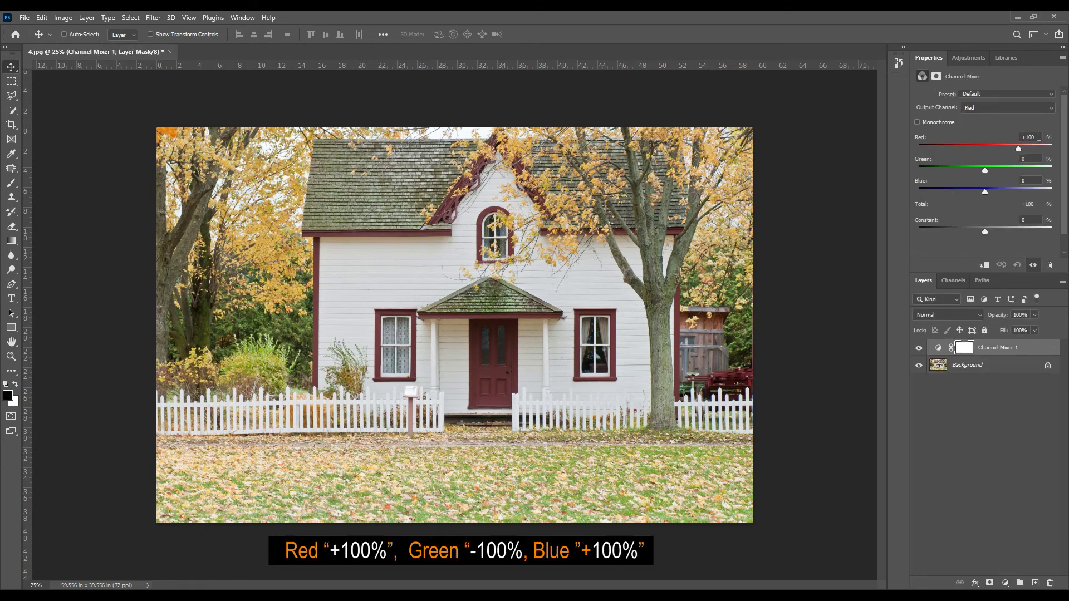
pyautogui.moveTo(1038, 137); pyautogui.dragTo(1006, 137)
pyautogui.write('+1')
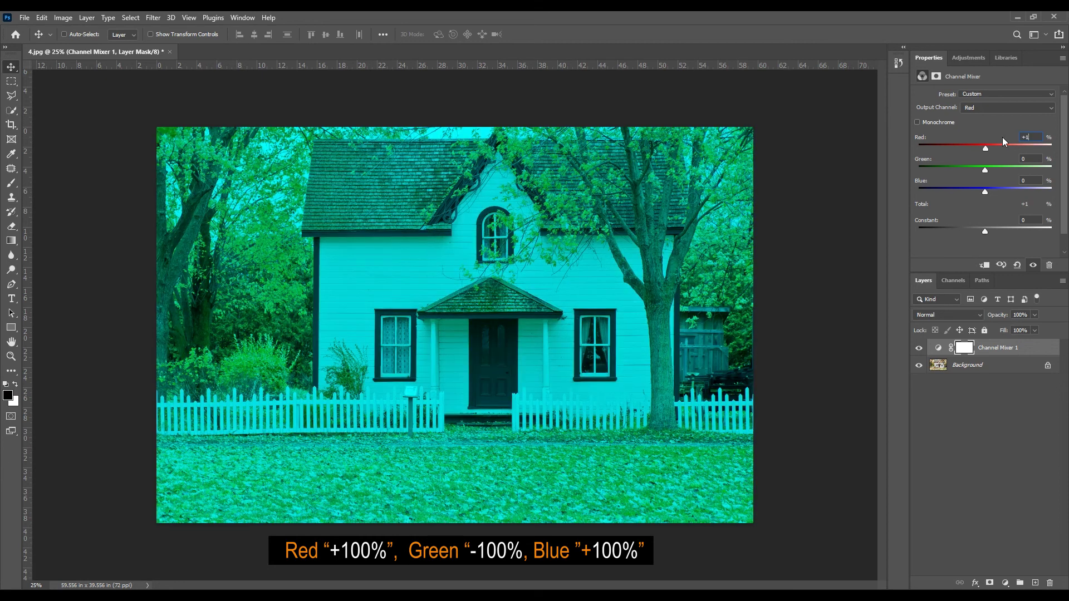
pyautogui.write('00')
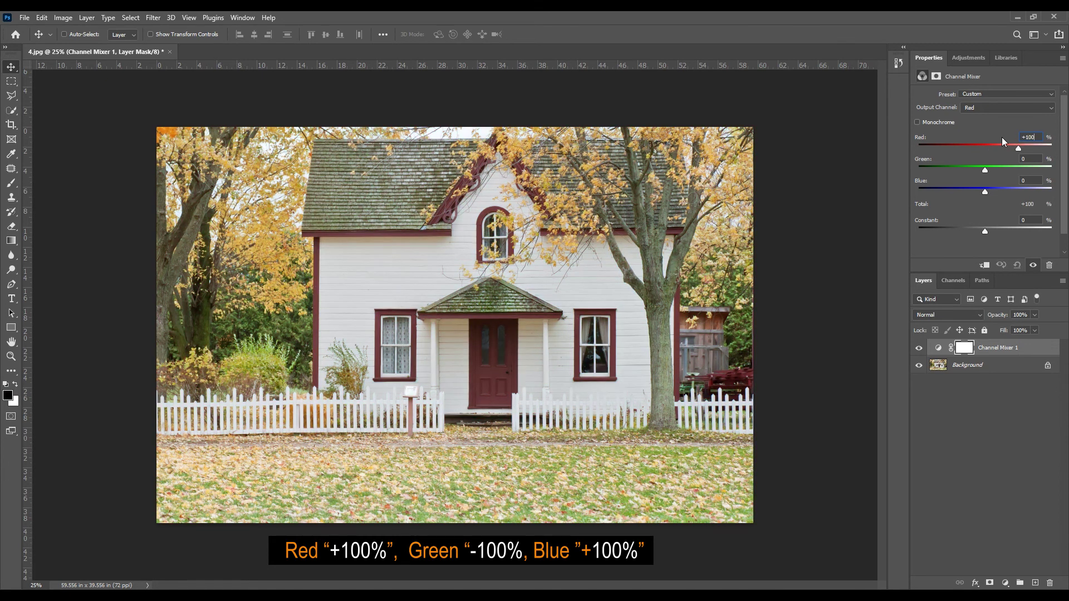
pyautogui.click(1039, 158)
pyautogui.write('100')
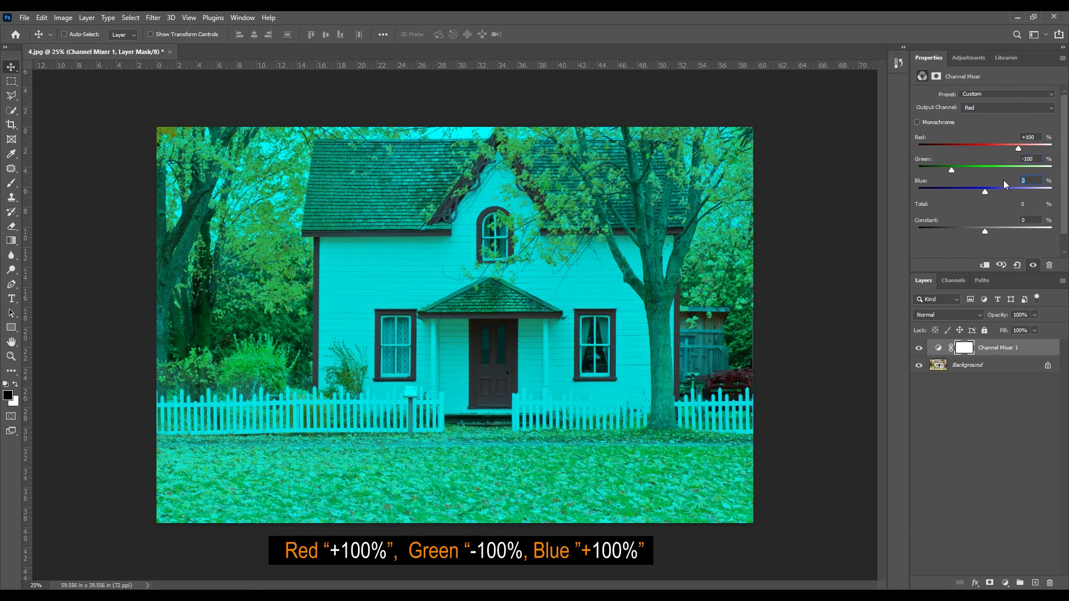
pyautogui.write('00')
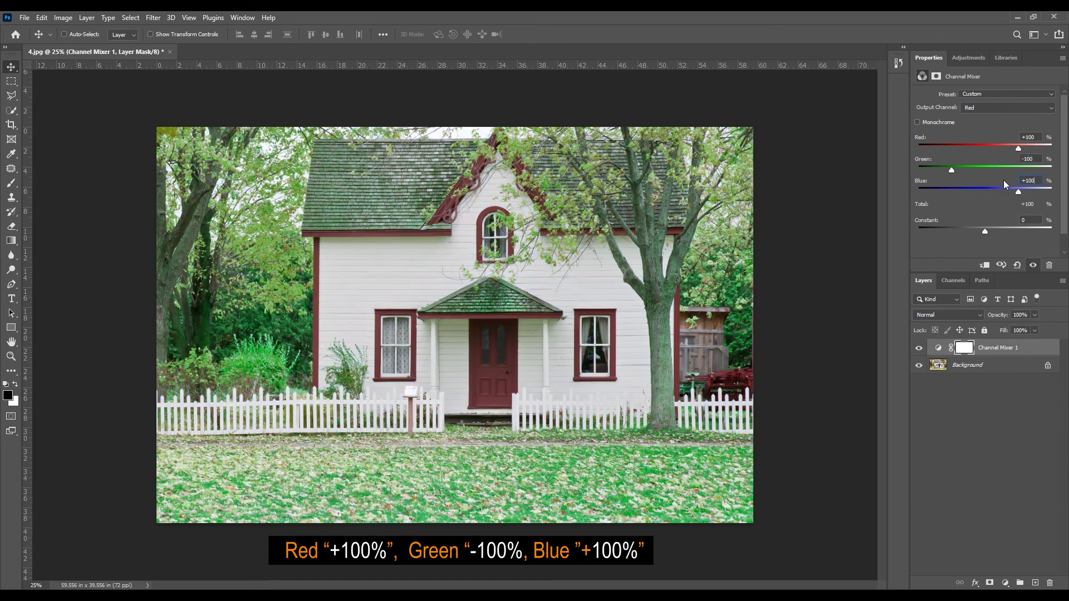
# Set the Channel Mixer layer to Darken mode and toggle it to compare the green foliage.
pyautogui.click(967, 315)
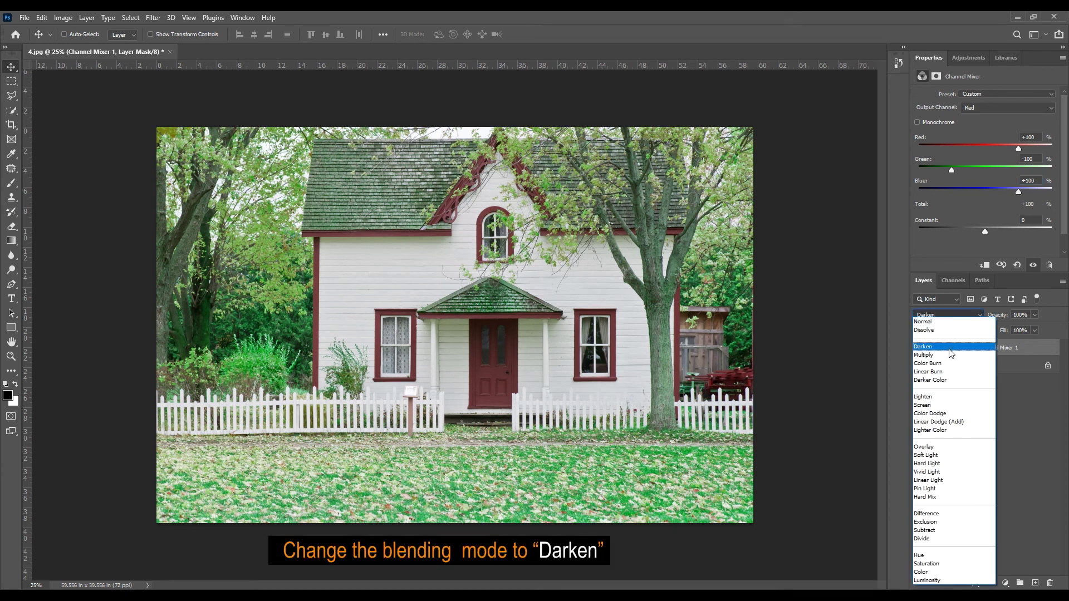
pyautogui.click(950, 348)
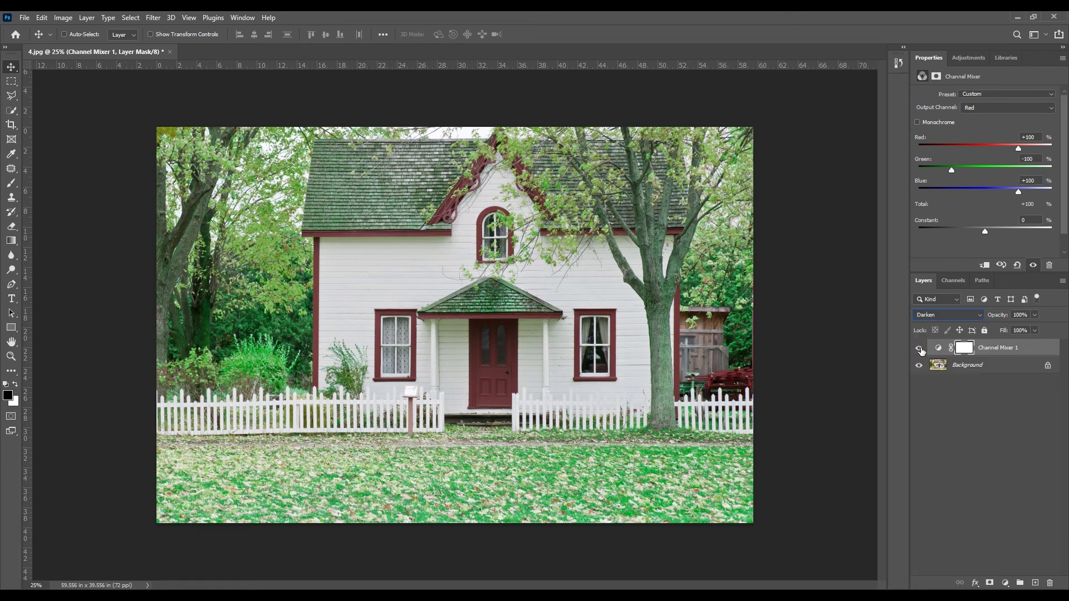
pyautogui.click(920, 348)
pyautogui.click(920, 349)
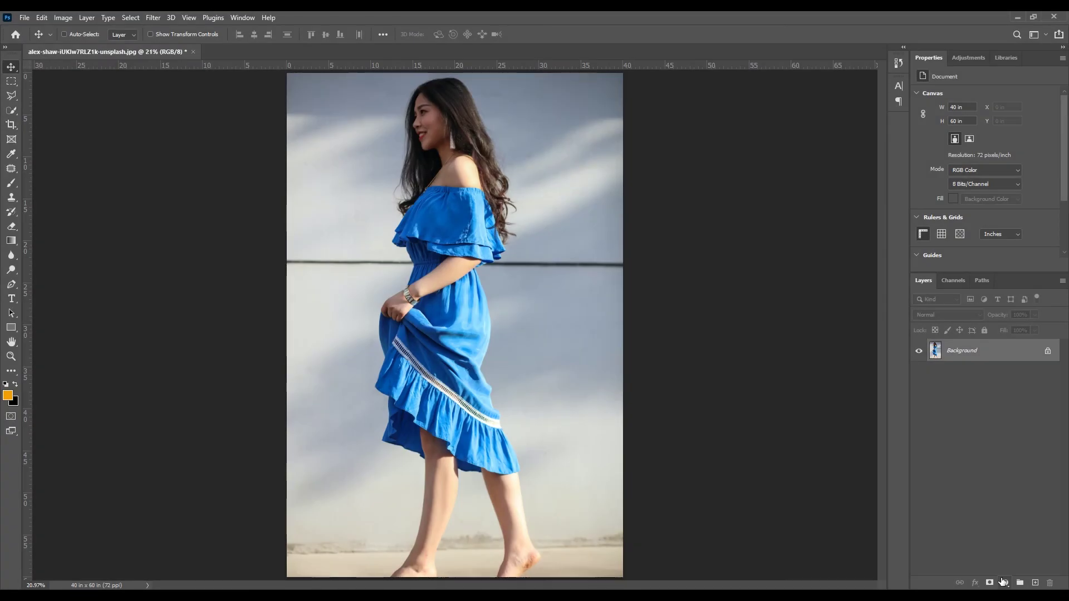
# Add a Hue/Saturation layer and sample the dress with the targeted adjustment tool to select Blues.
pyautogui.click(1003, 583)
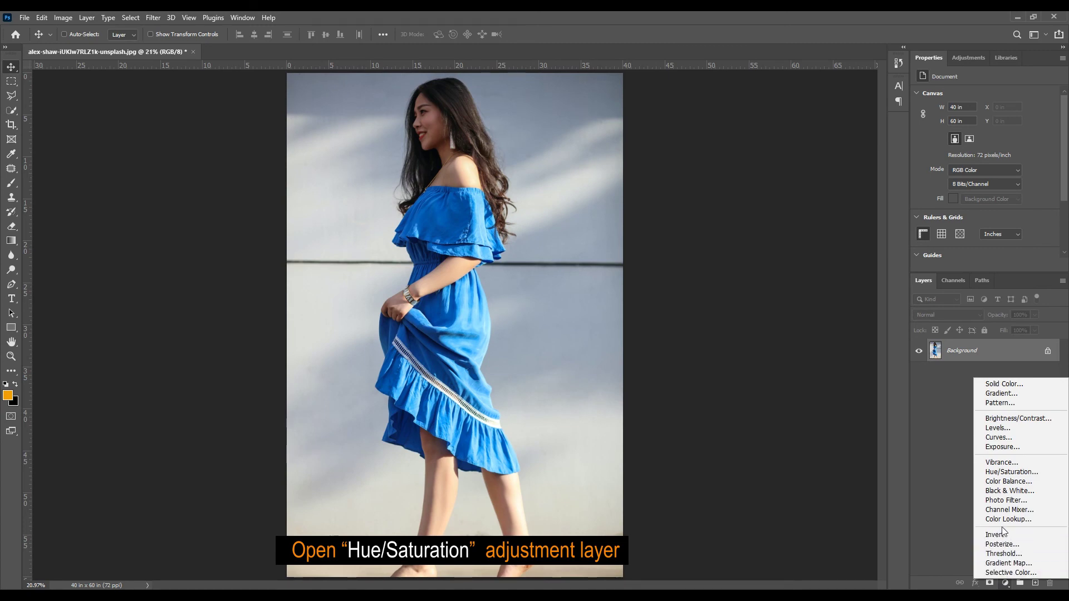
pyautogui.click(998, 472)
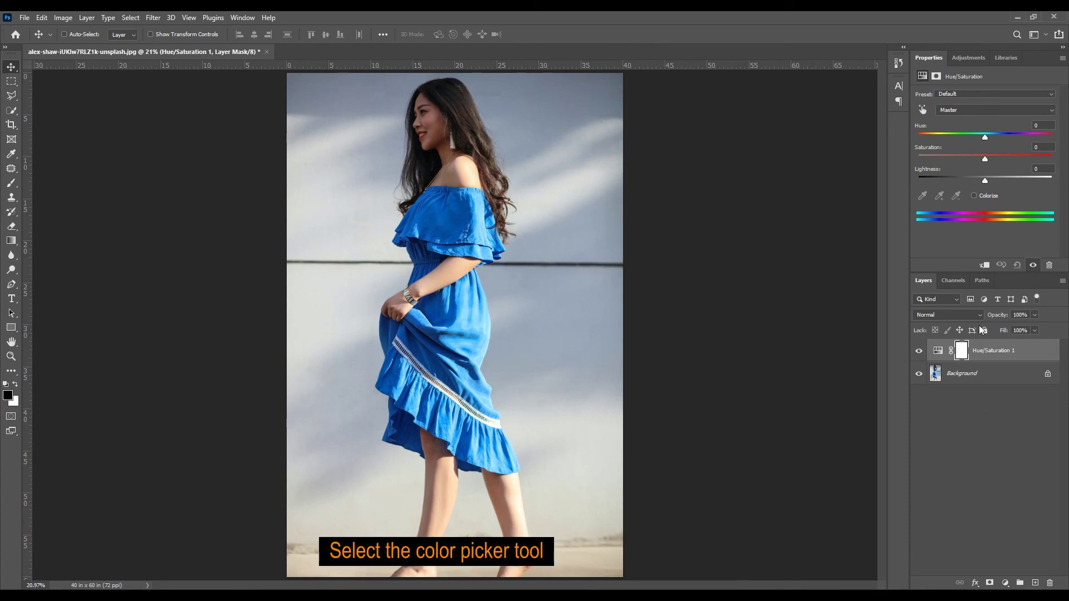
pyautogui.click(922, 109)
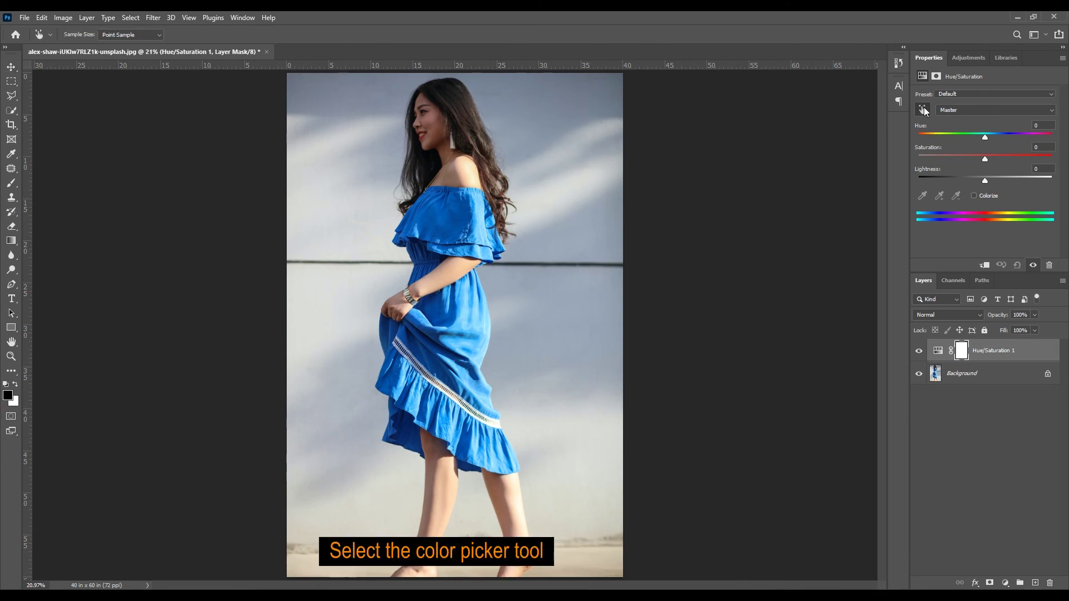
pyautogui.click(457, 225)
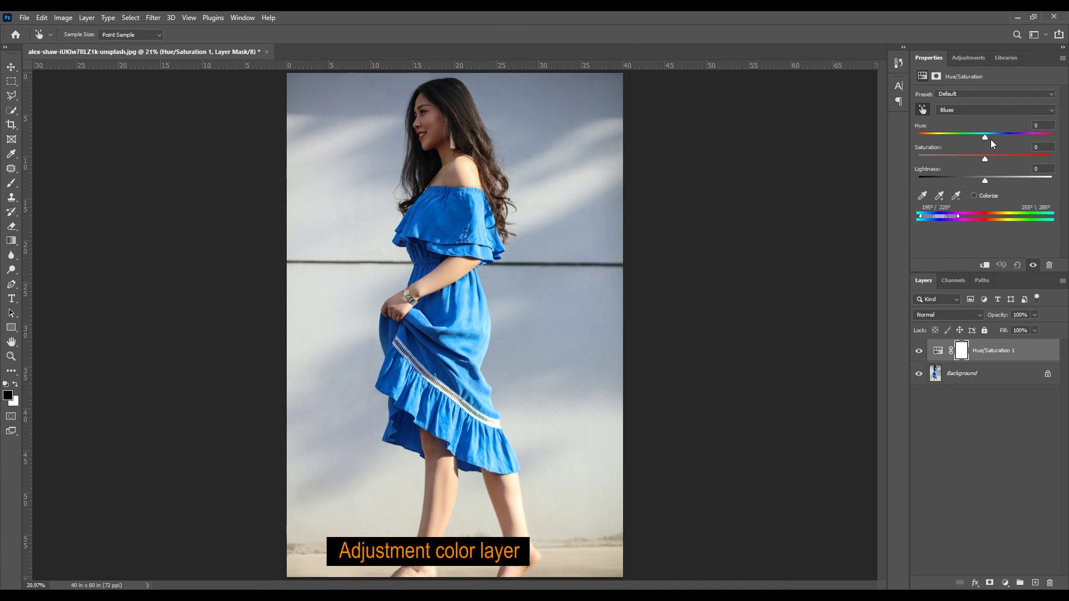
# Set Blues to Hue -112, Saturation -77 and Lightness +100, widening the colour range.
pyautogui.moveTo(985, 138)
pyautogui.mouseDown()
pyautogui.moveTo(1031, 141)
pyautogui.moveTo(938, 135)
pyautogui.mouseUp()
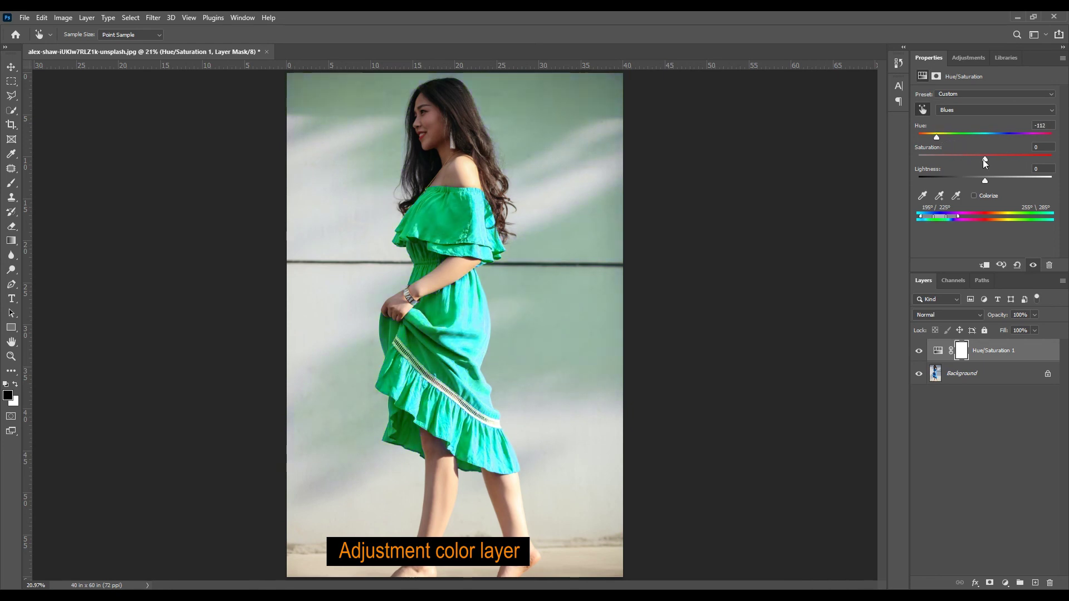
pyautogui.moveTo(1013, 161)
pyautogui.mouseDown()
pyautogui.moveTo(1032, 160)
pyautogui.moveTo(941, 161)
pyautogui.mouseUp()
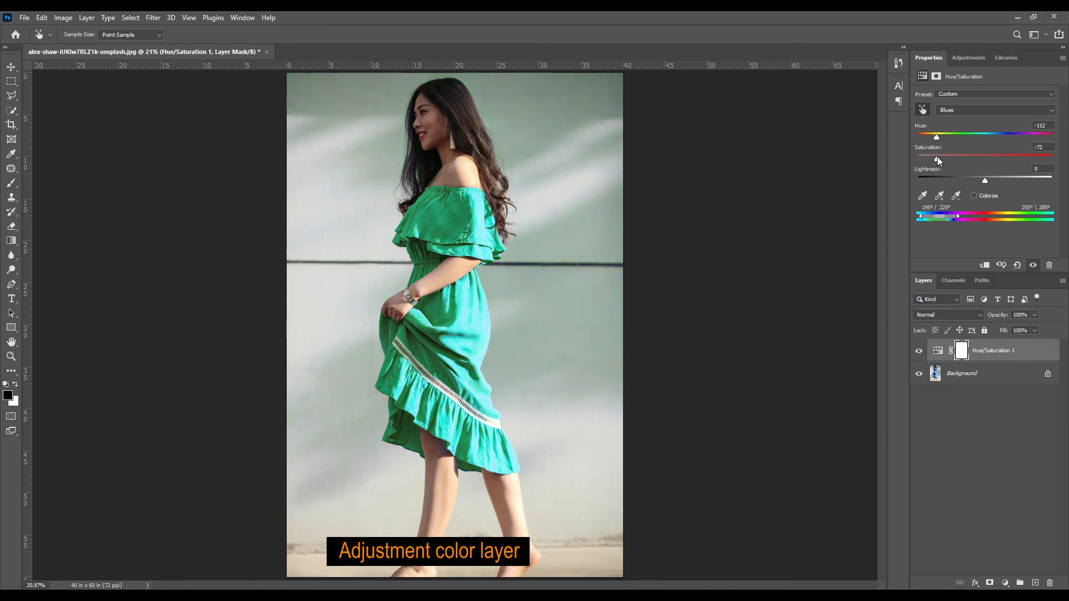
pyautogui.moveTo(985, 181); pyautogui.dragTo(914, 175)
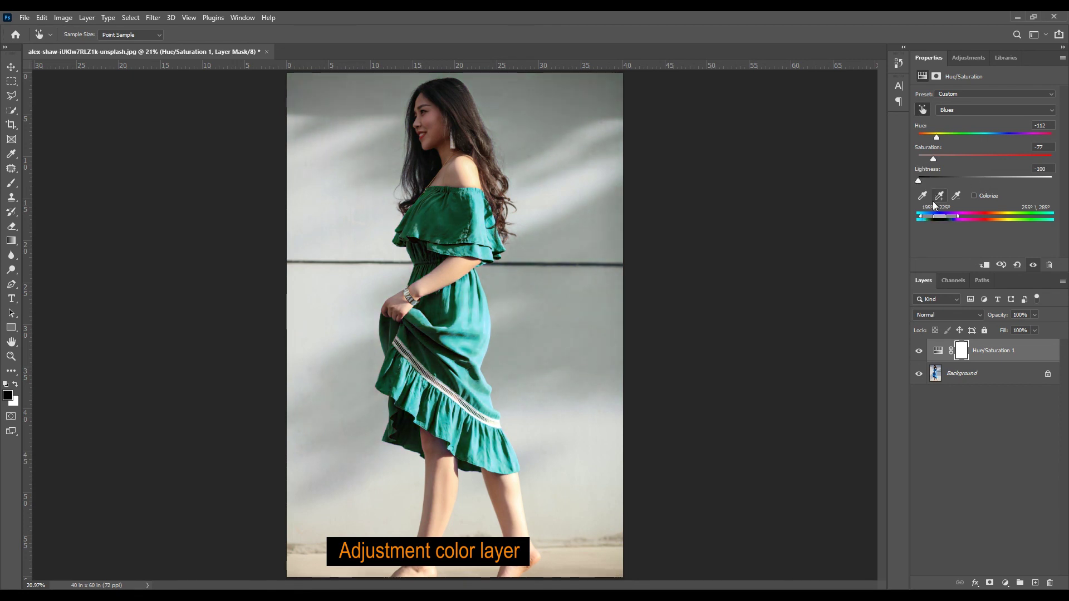
pyautogui.moveTo(941, 219); pyautogui.dragTo(928, 219)
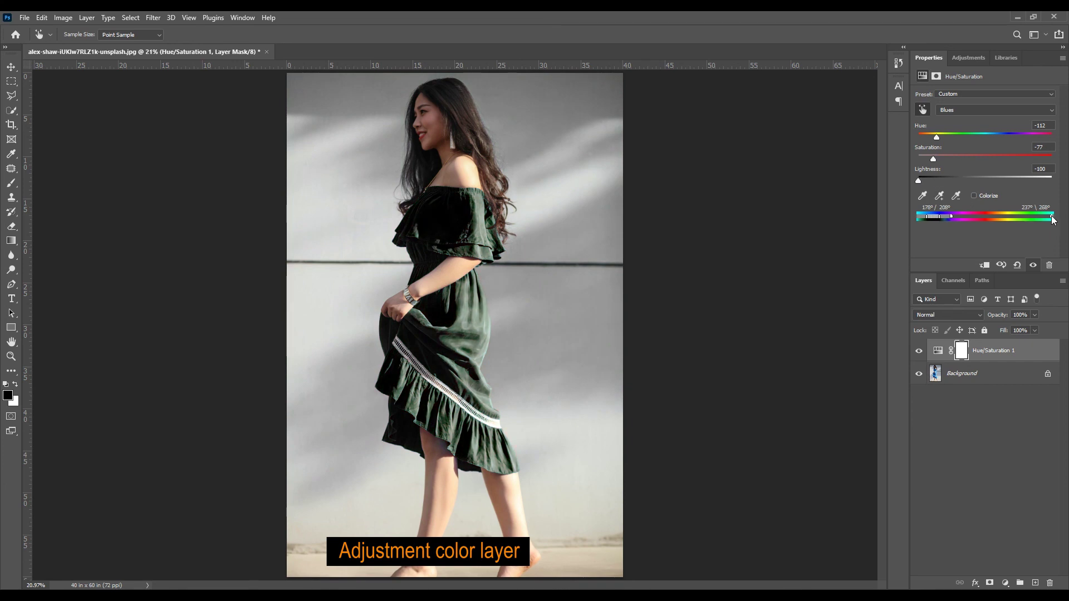
pyautogui.moveTo(1046, 216); pyautogui.dragTo(1040, 215)
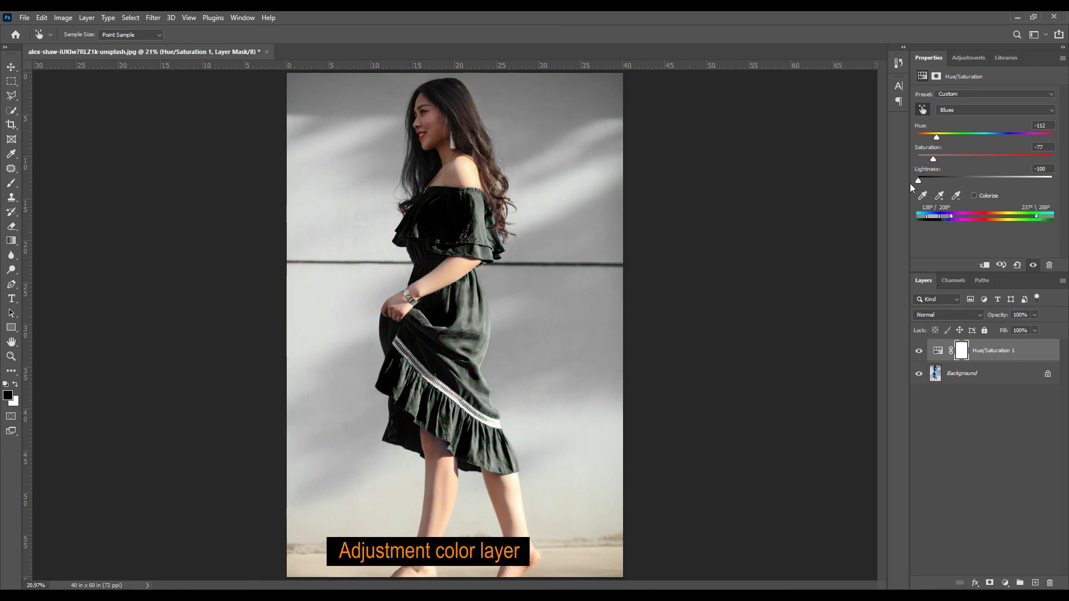
pyautogui.moveTo(919, 182); pyautogui.dragTo(1052, 189)
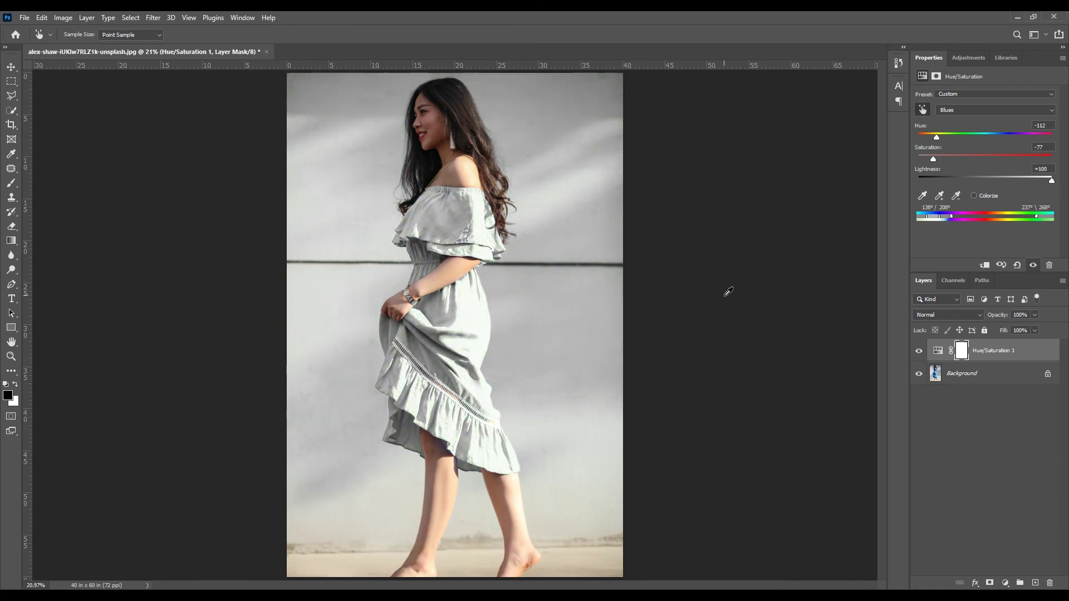